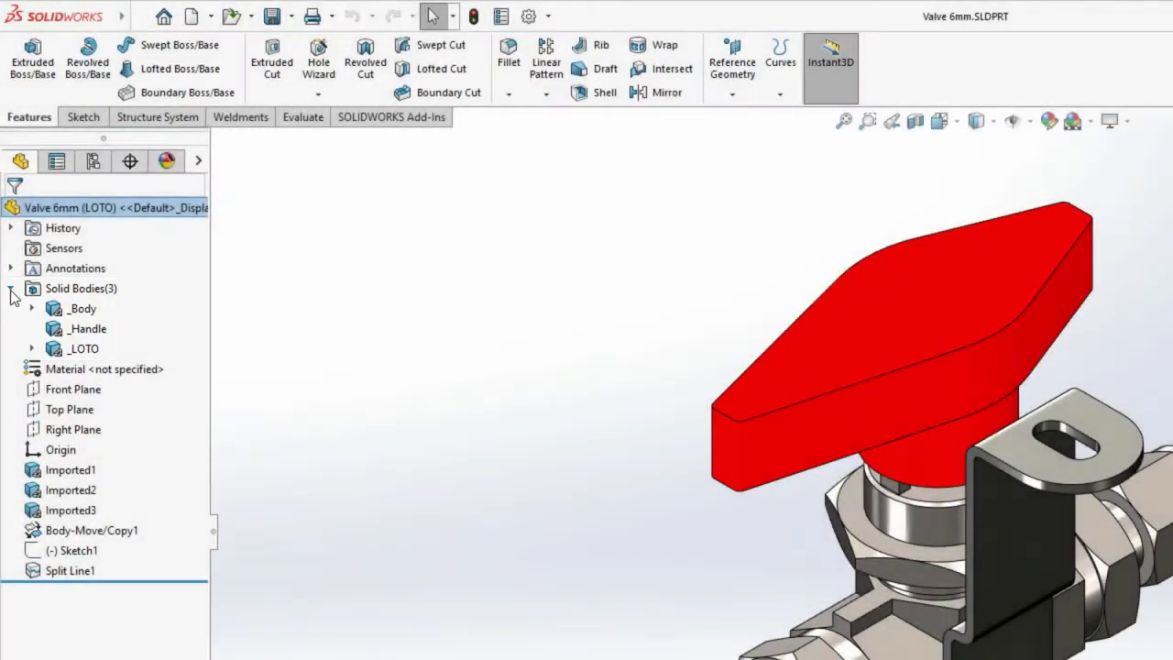
Chamfer the upper outline edge of the red handle with a 2 mm distance and a 45-degree angle
click(11, 290)
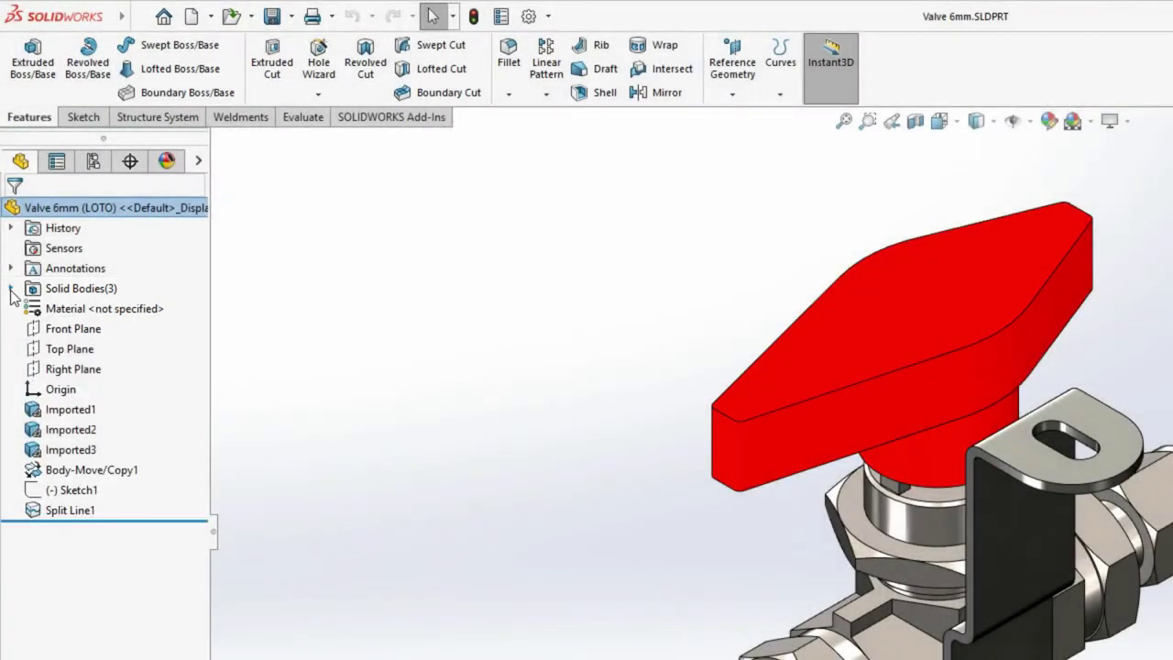
click(821, 393)
click(992, 339)
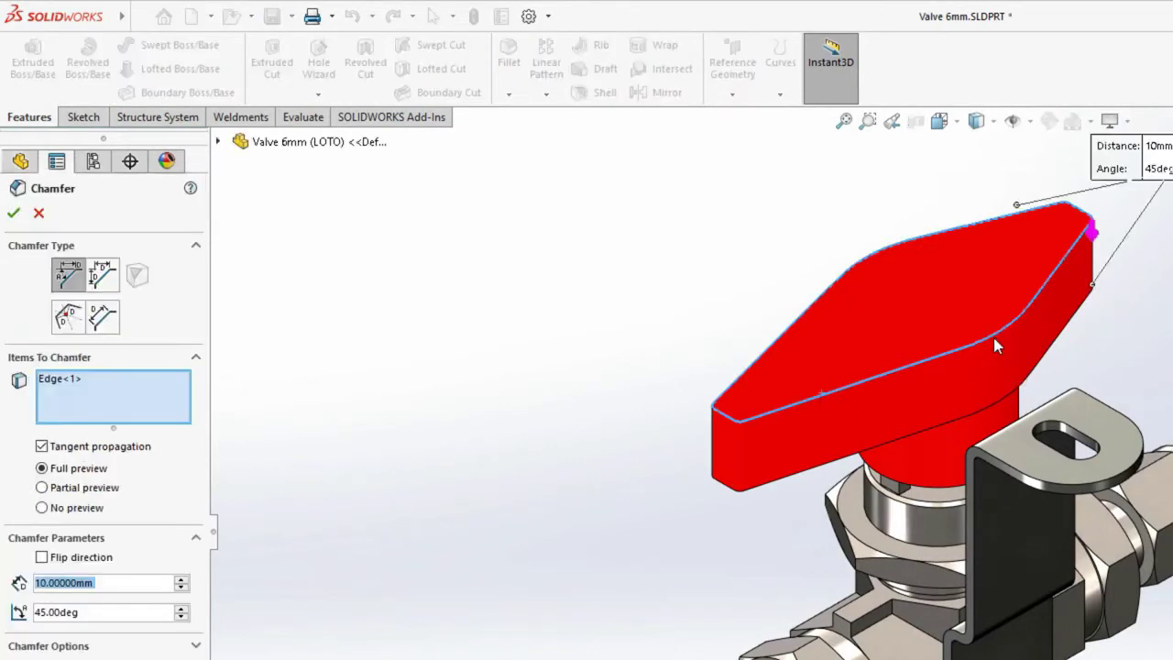
text(2)
key(Return)
key(Return)
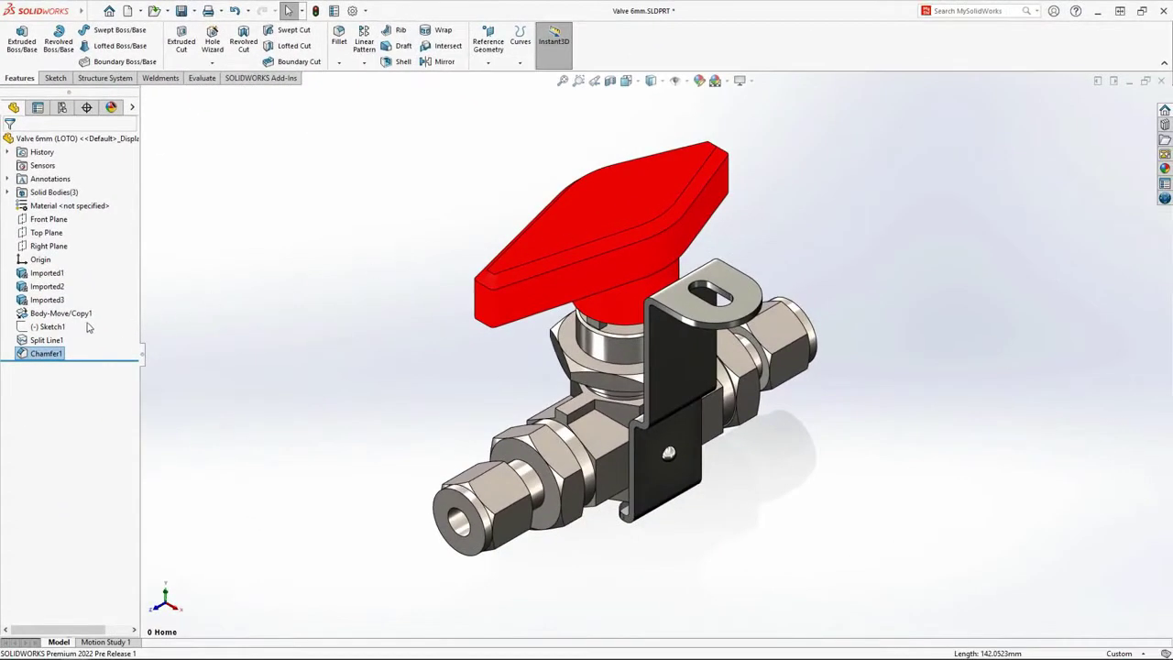
Extrude the logo profile in Sketch1 as a 1 mm raised boss on the handle's top face
click(55, 327)
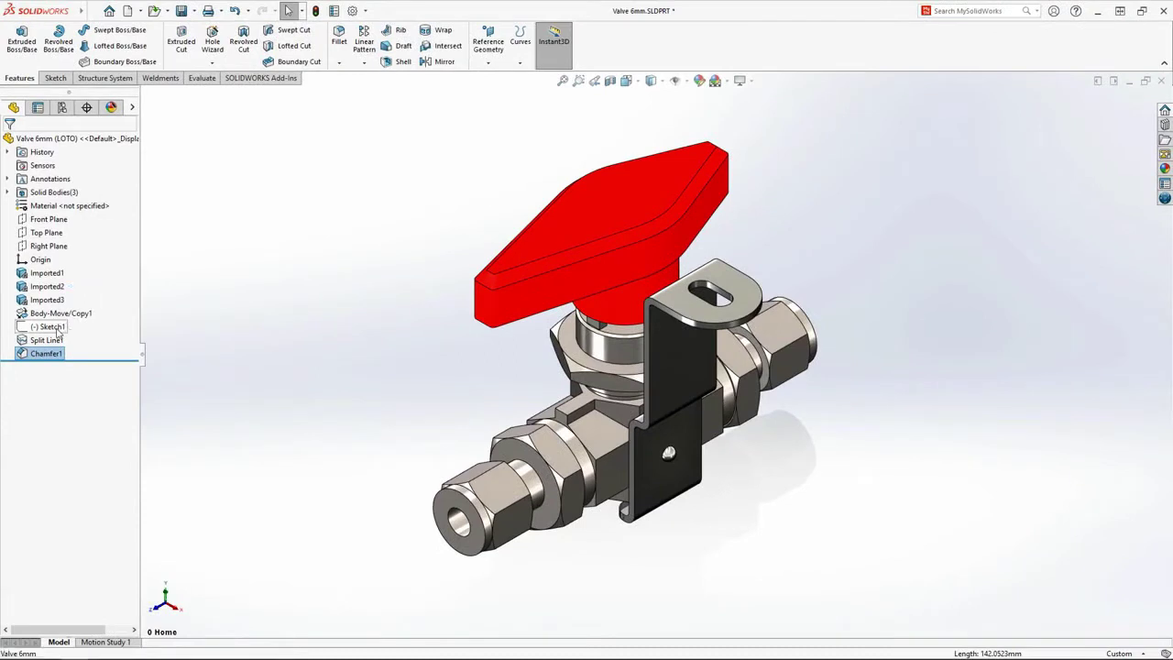
click(28, 66)
text(1.00000mm)
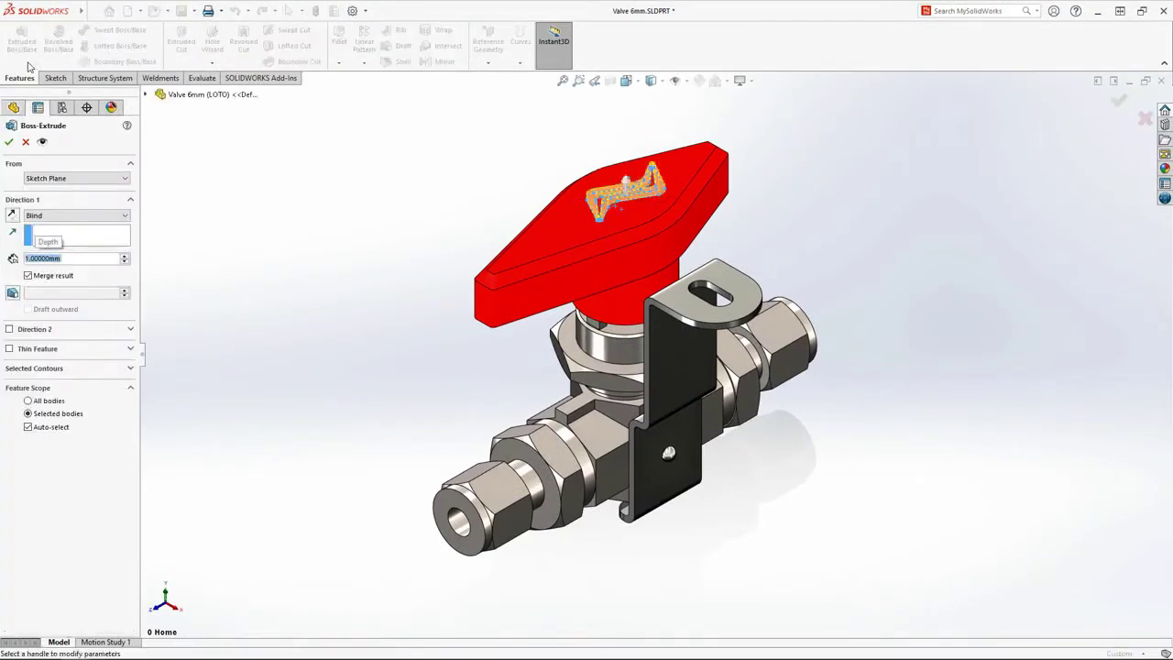
key(Return)
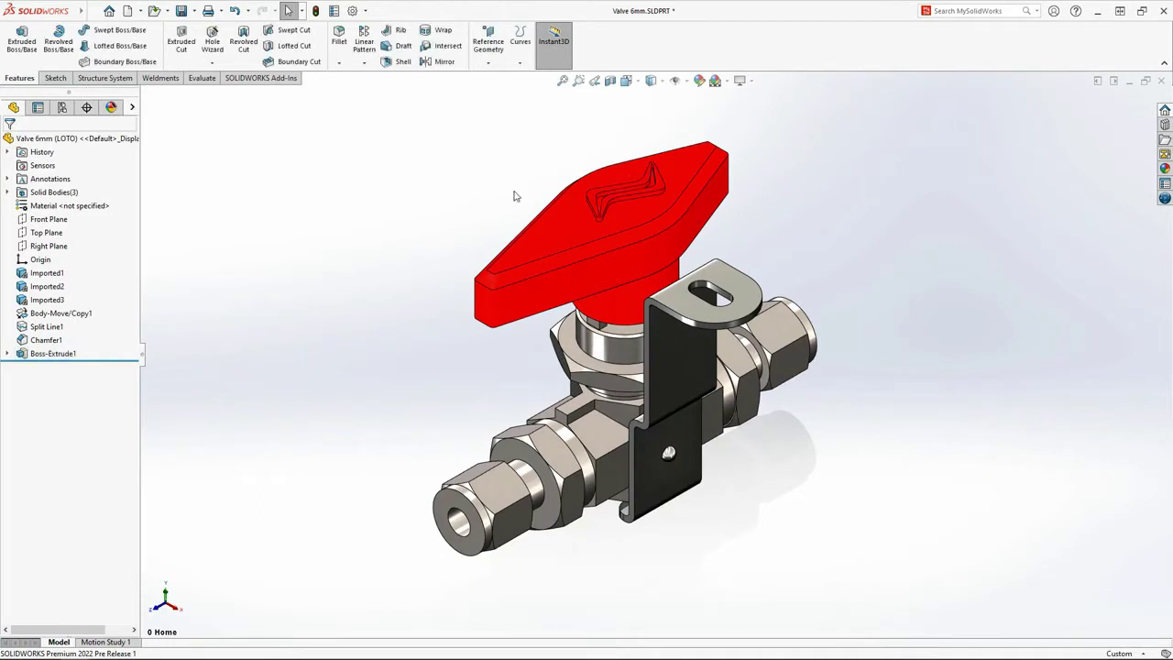
Create a reference plane parallel to the handle's top face, using that face as the first reference
click(568, 229)
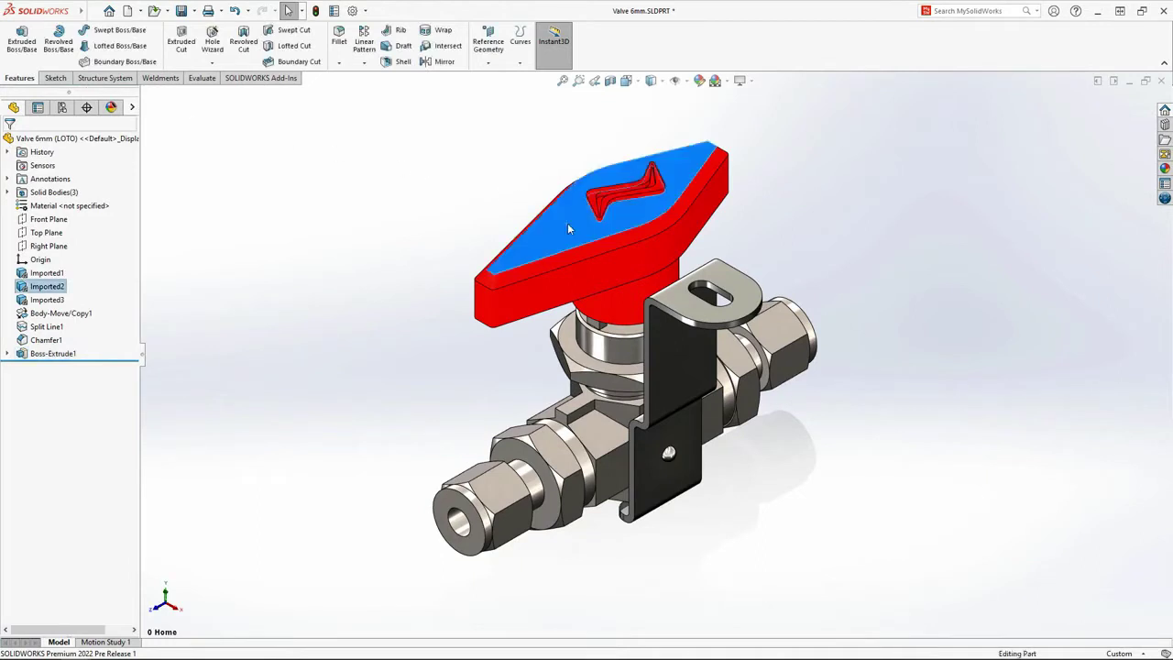
click(488, 62)
click(497, 77)
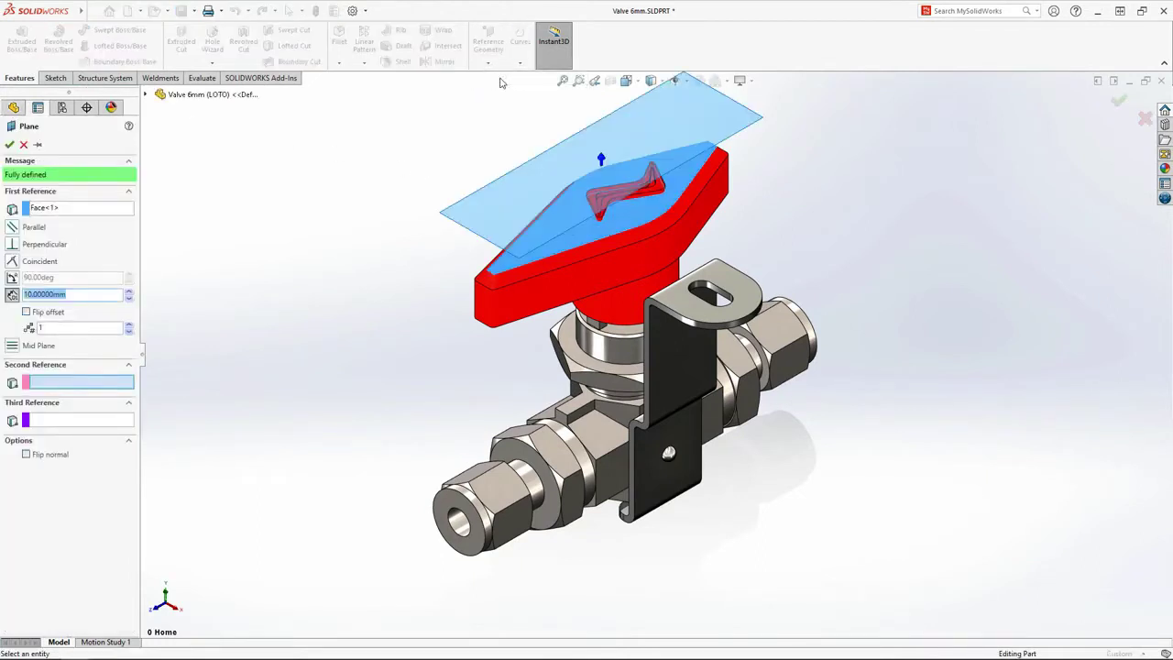
key(Return)
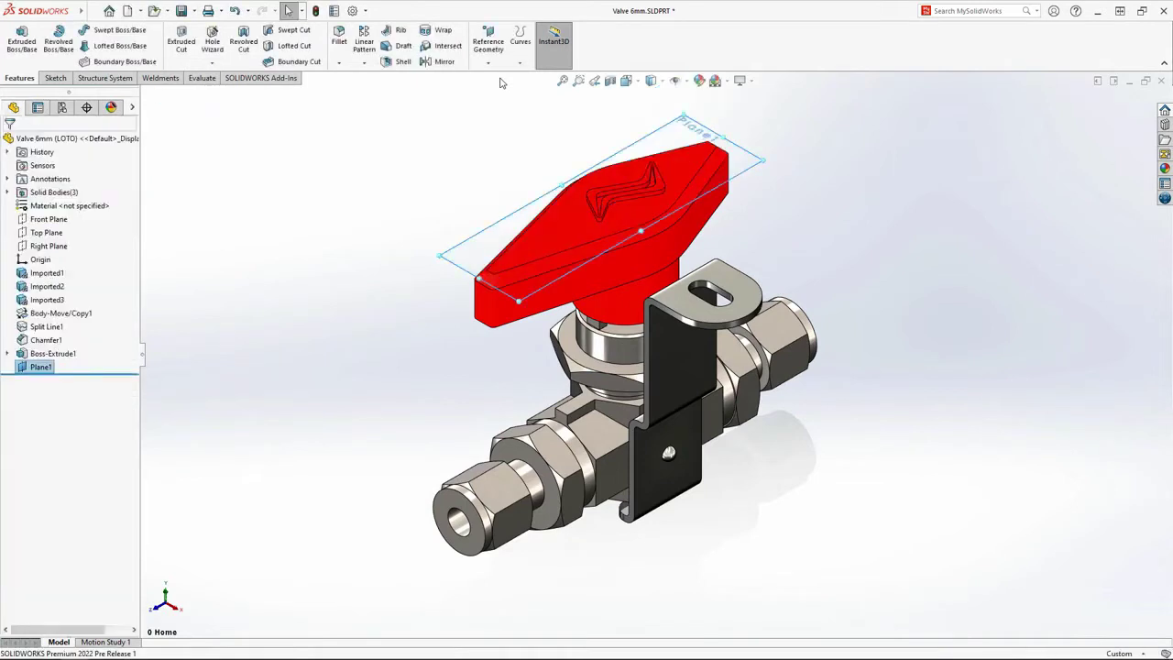
Add an ANSI Metric Ø5.0 dowel slot, 10 mm long and Up To Next, beside the logo on the handle, rotated 90 degrees
click(225, 56)
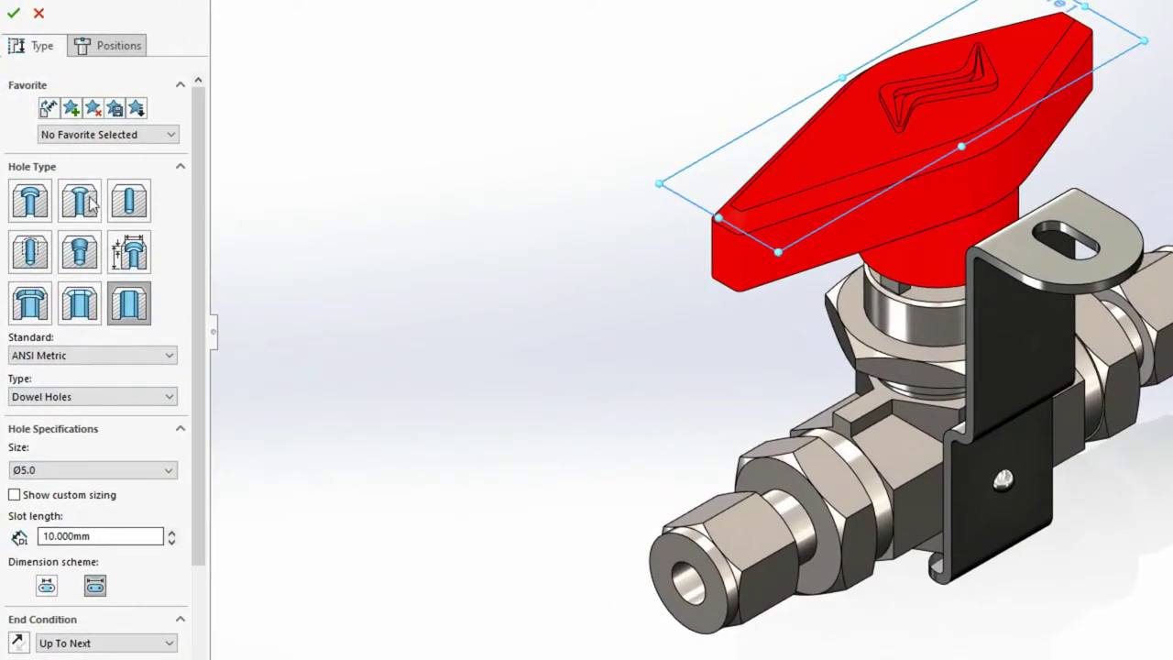
click(101, 50)
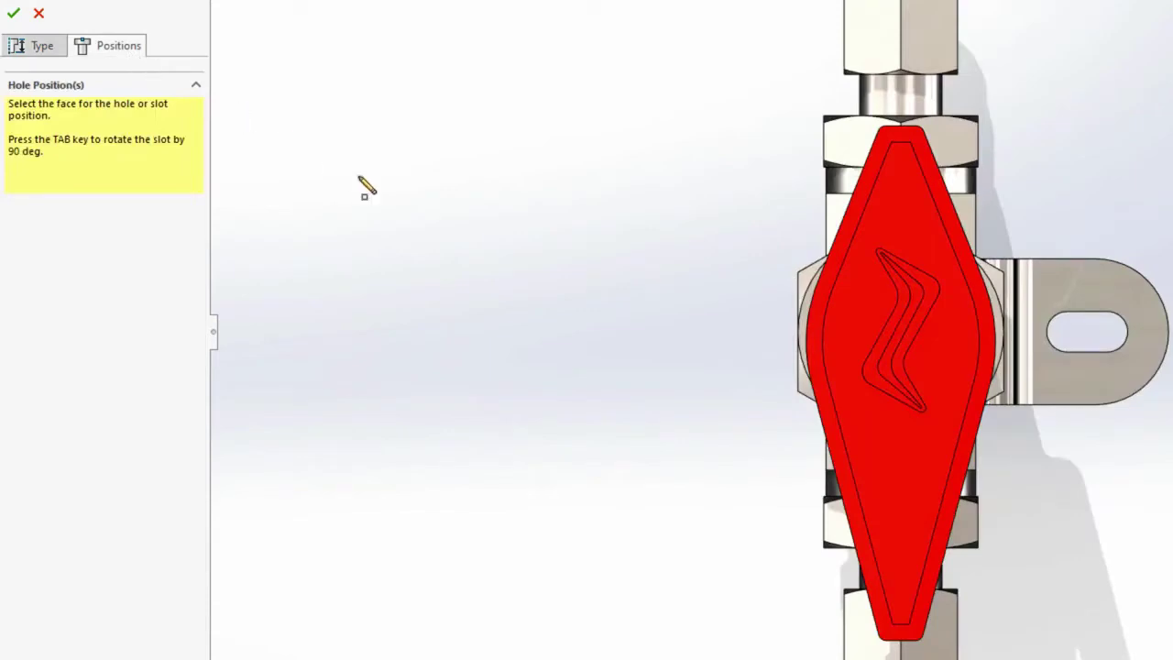
click(904, 492)
key(Tab)
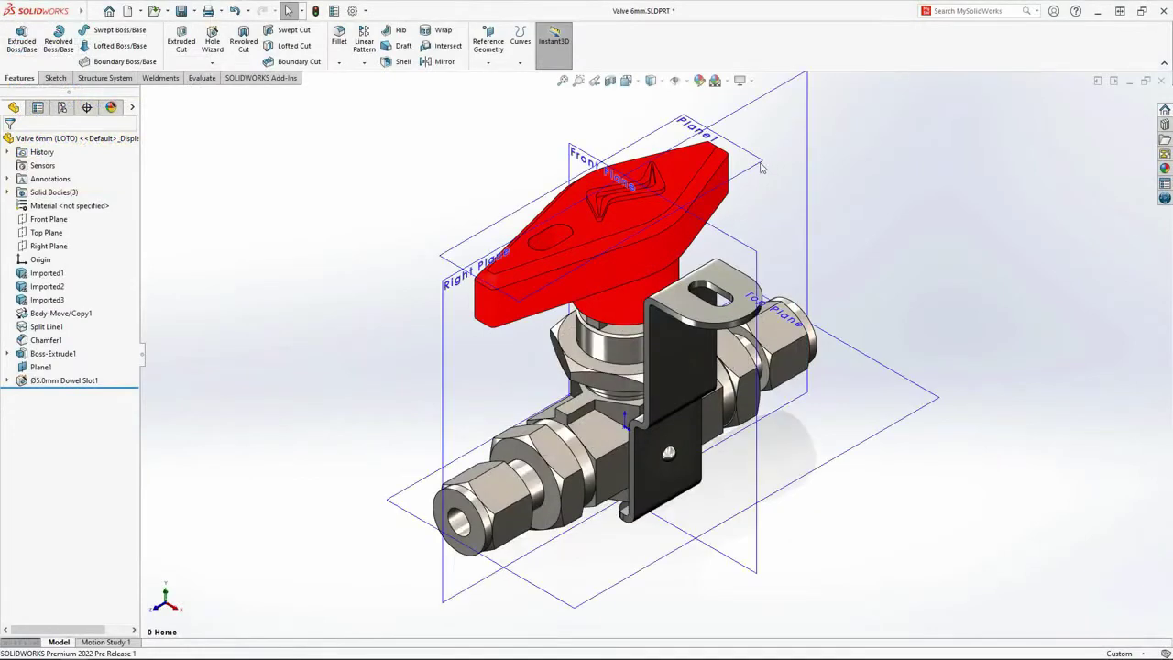
Copy Plane1 as a parallel plane through the middle of the handle's sides and split the side faces with it
ctrl+drag(760, 167, 763, 200)
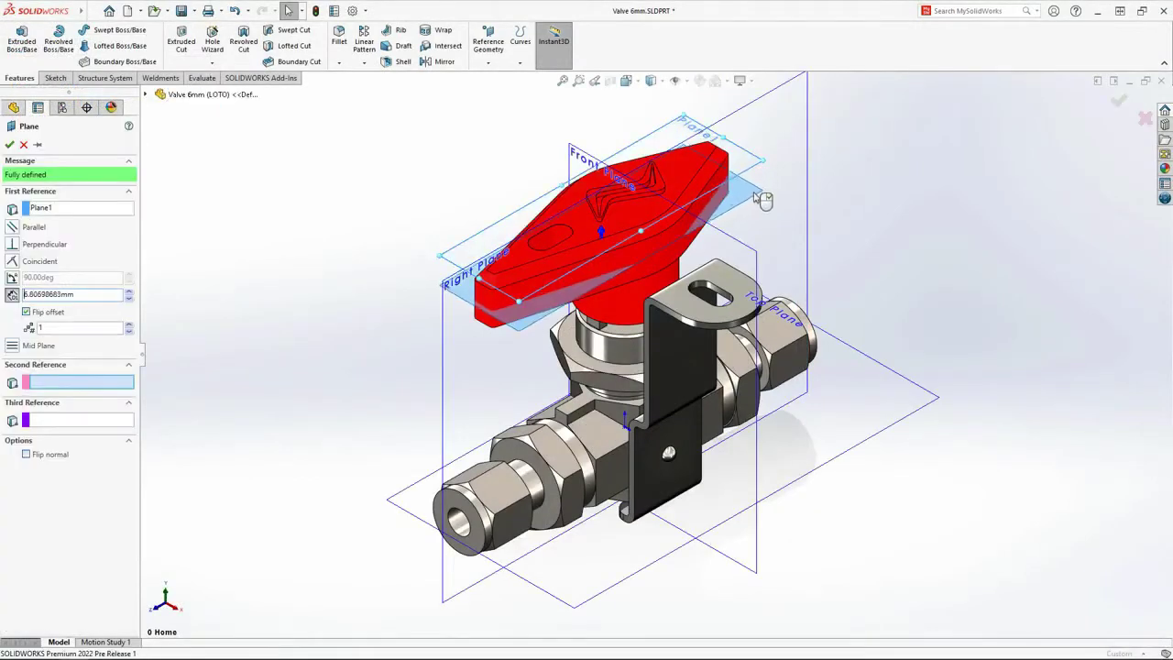
right_click(764, 204)
key(s)
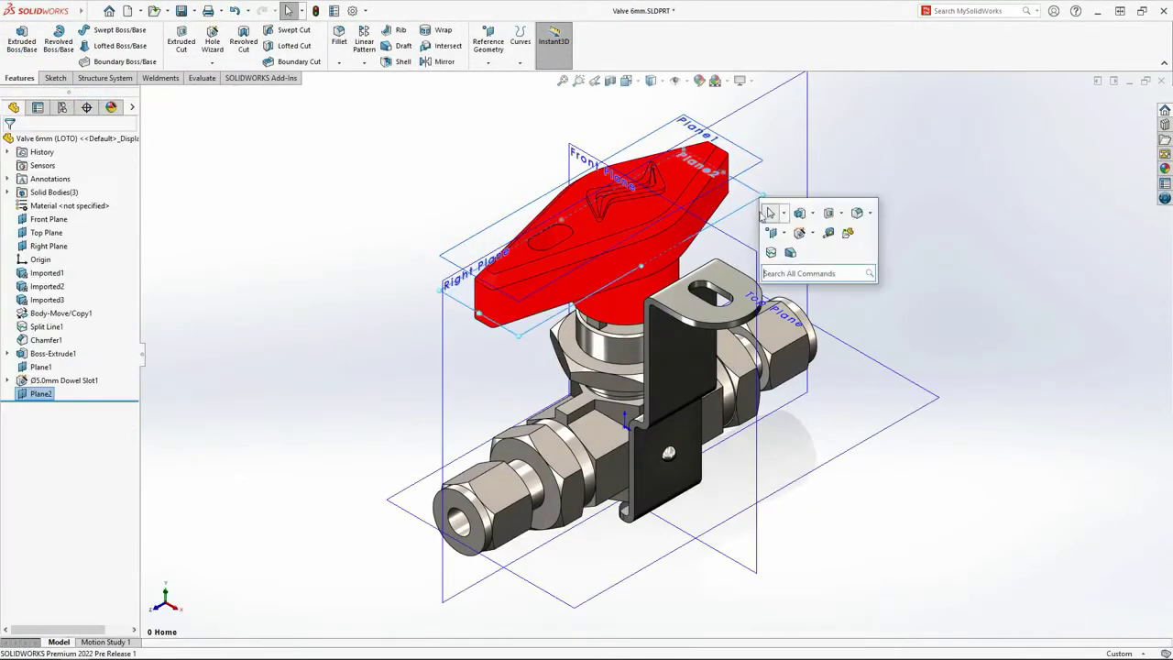
click(770, 252)
click(595, 229)
right_click(595, 229)
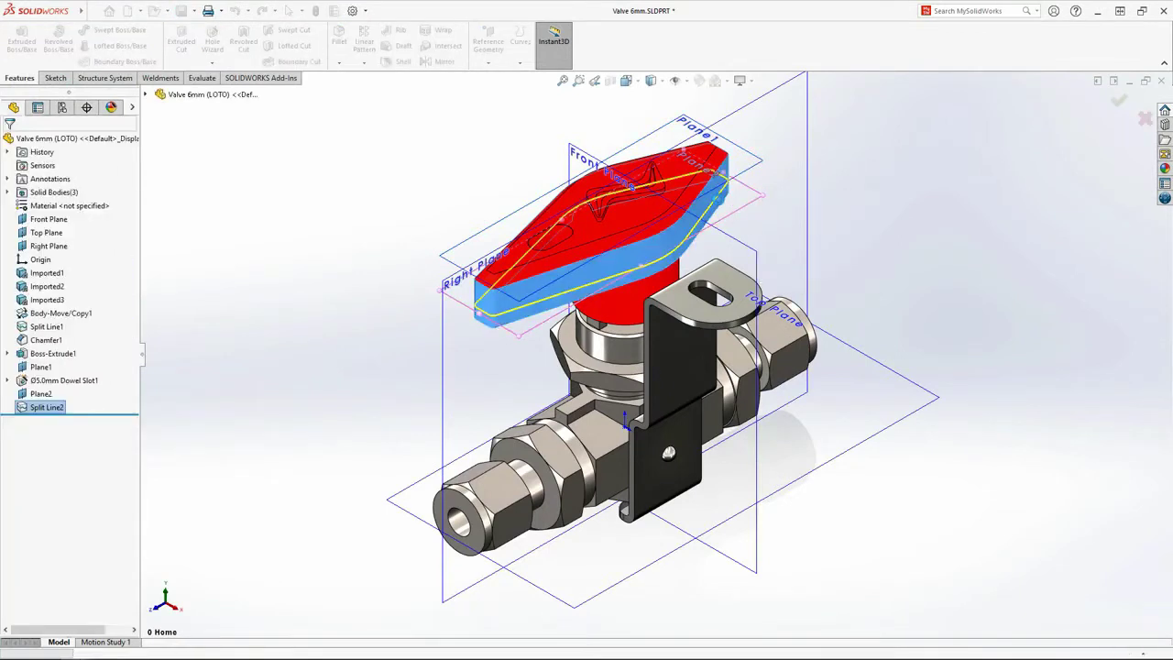
Start a parting line draft with the handle's top face as direction of pull and the new split edge as parting line
key(s)
click(723, 210)
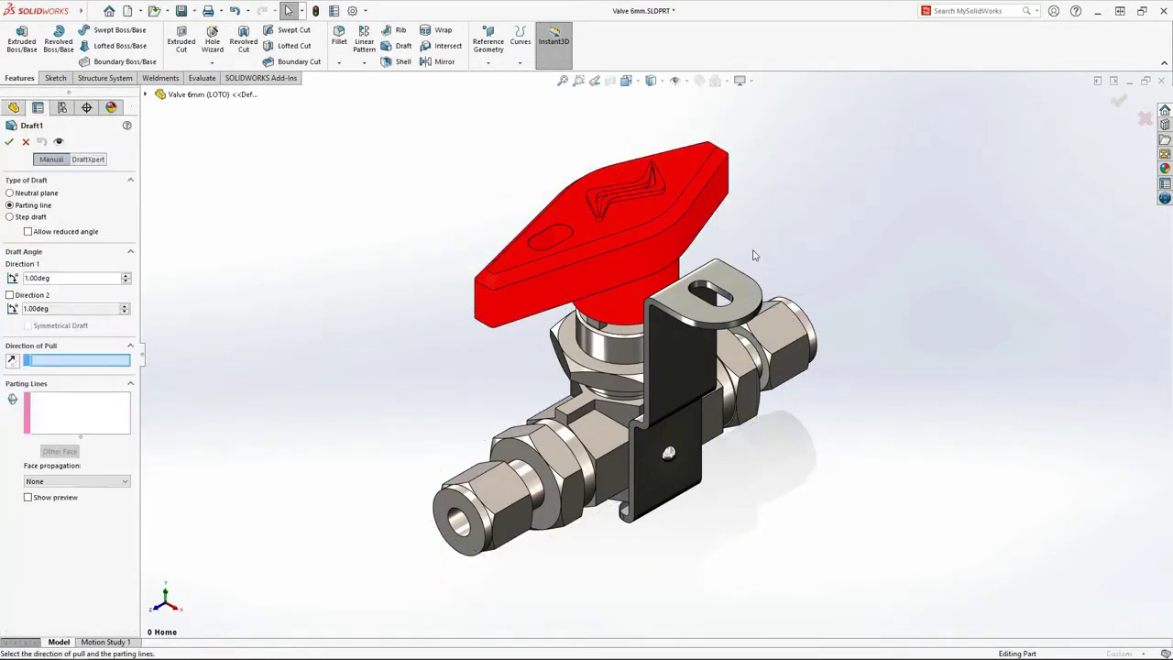
click(710, 185)
click(717, 206)
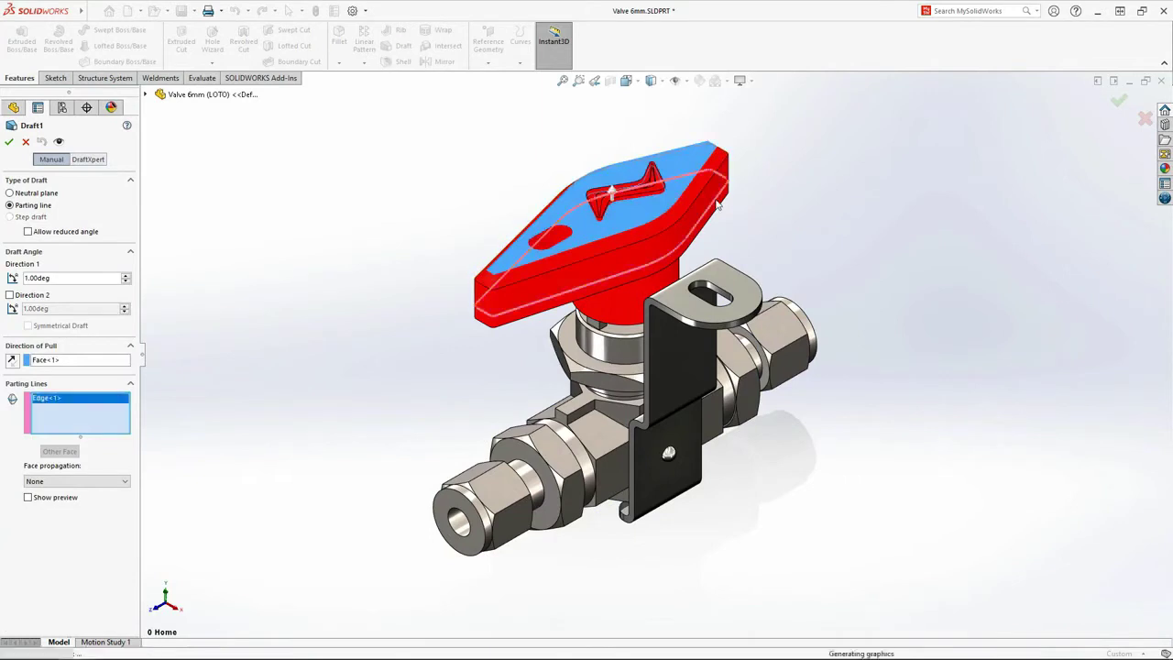
Set the draft angle to 6 degrees in direction 1, enable and adjust direction 2, and apply the draft
click(127, 275)
click(127, 275)
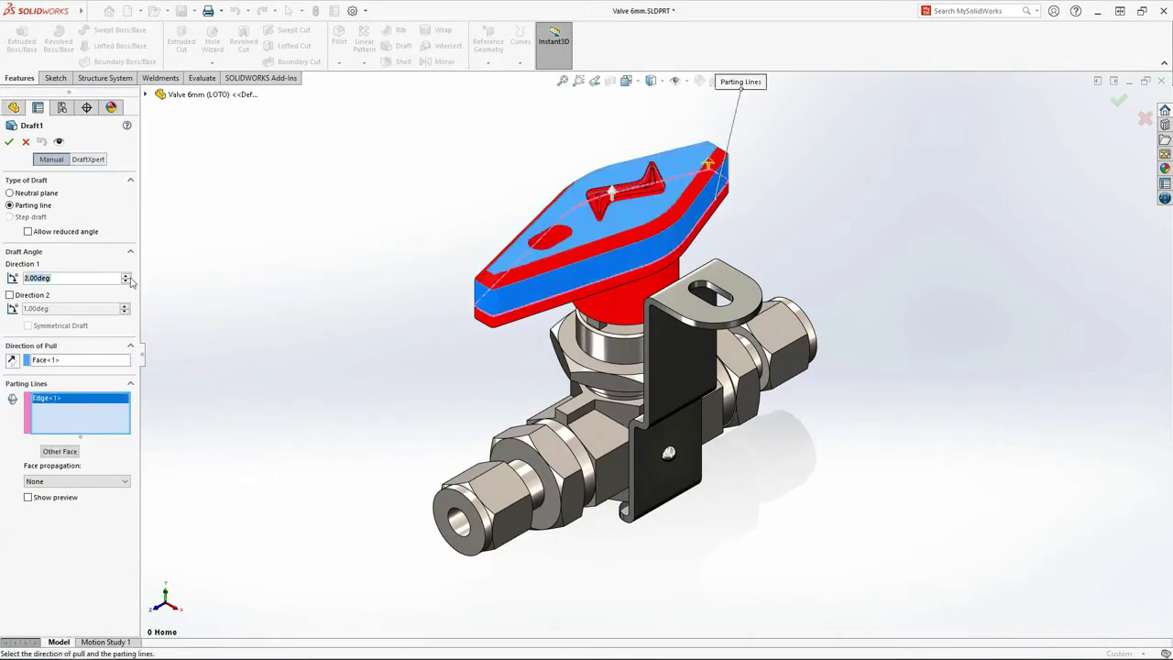
click(40, 295)
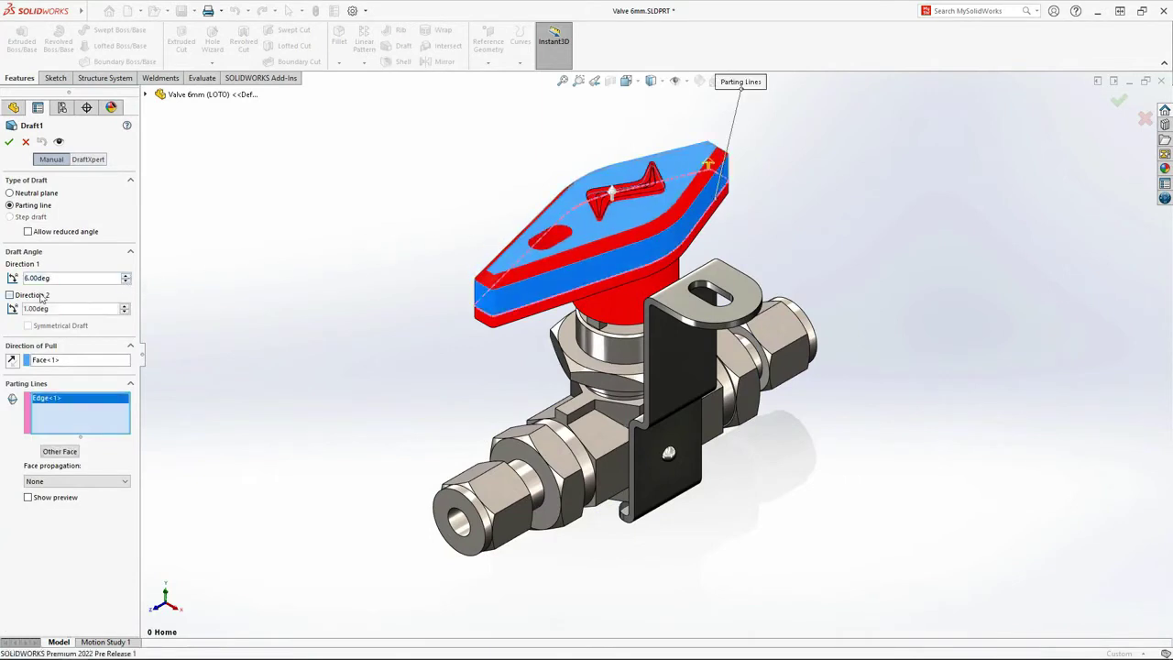
click(126, 305)
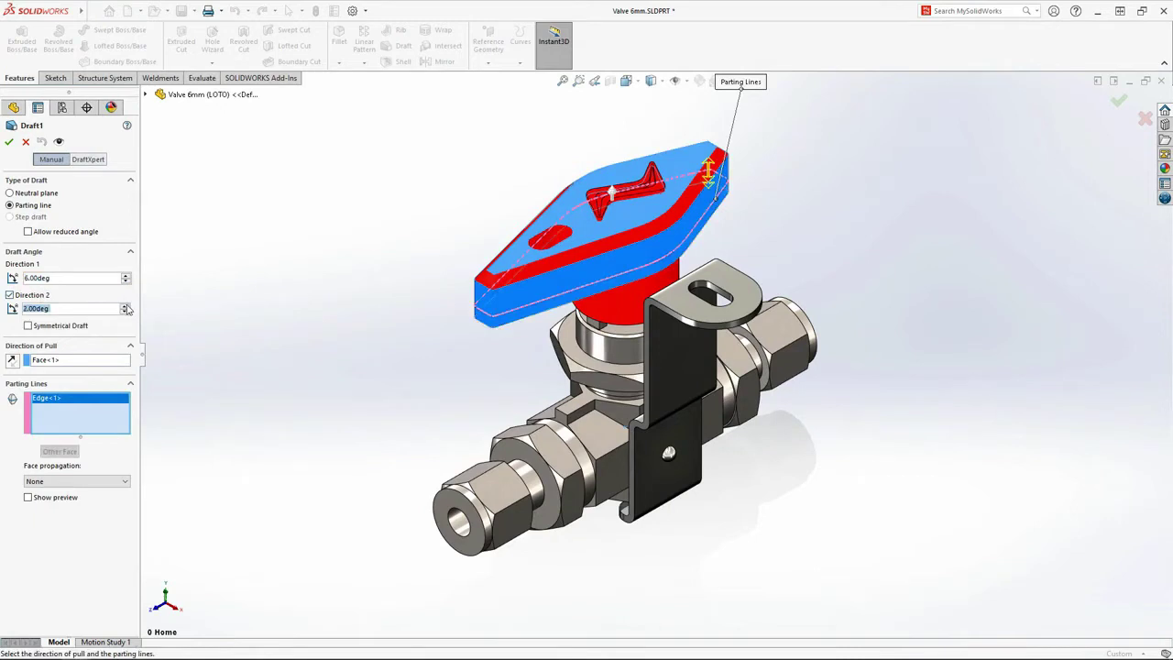
click(10, 142)
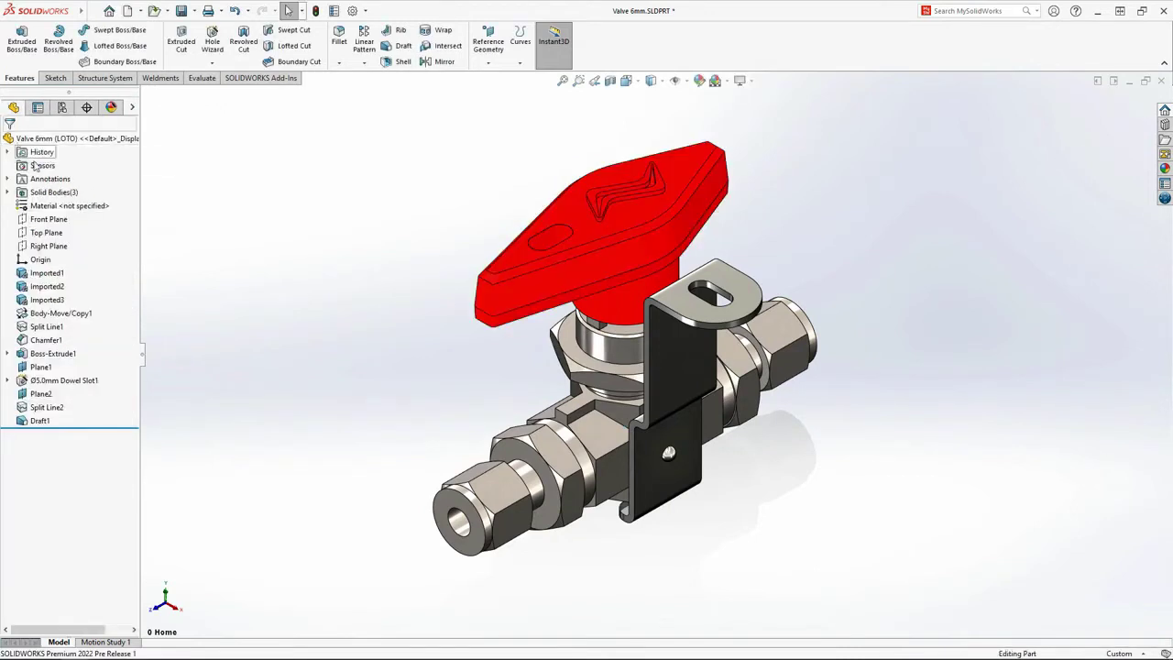
Save the three solid bodies as separate part files with automatically assigned titles
right_click(62, 191)
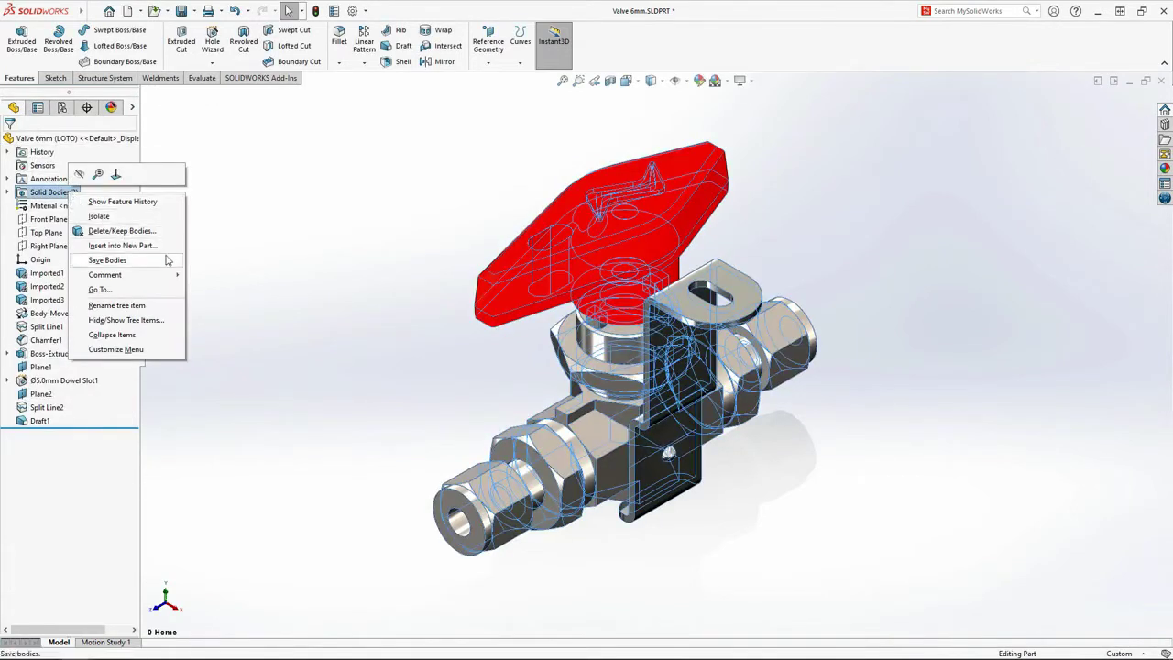
click(107, 260)
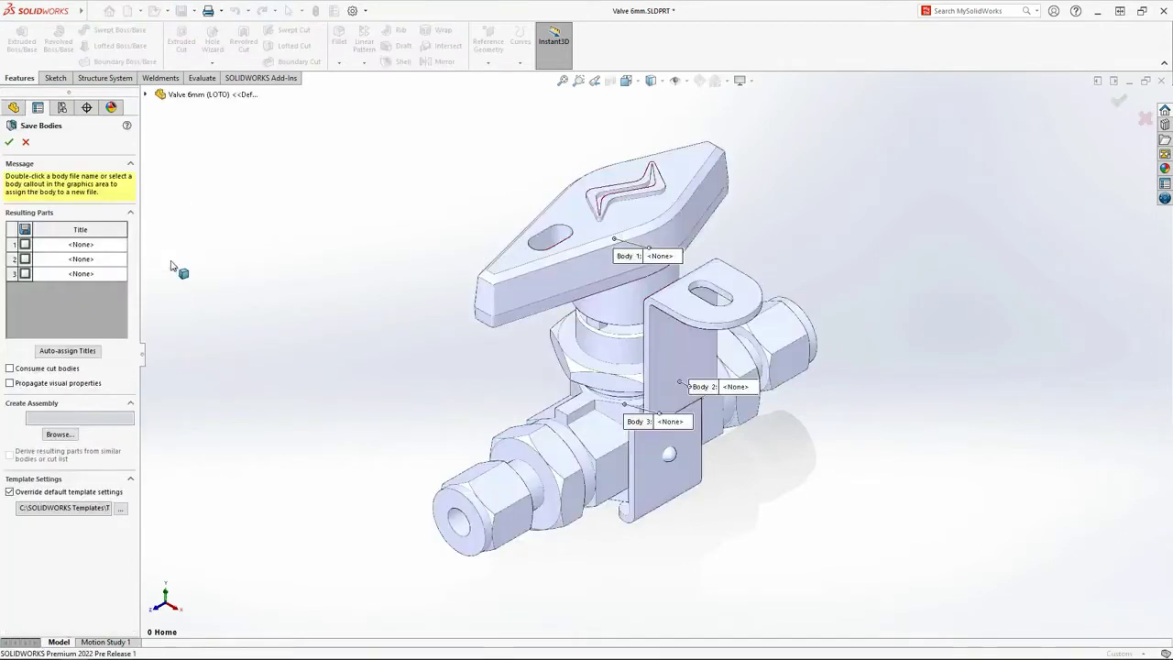
click(66, 350)
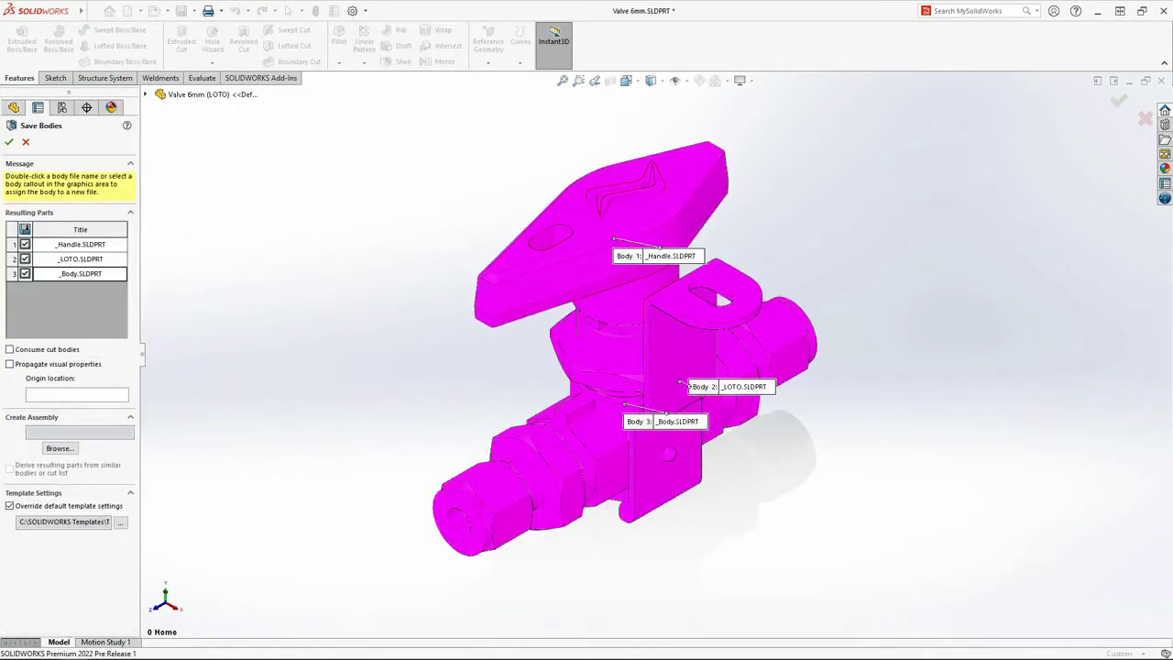
click(9, 143)
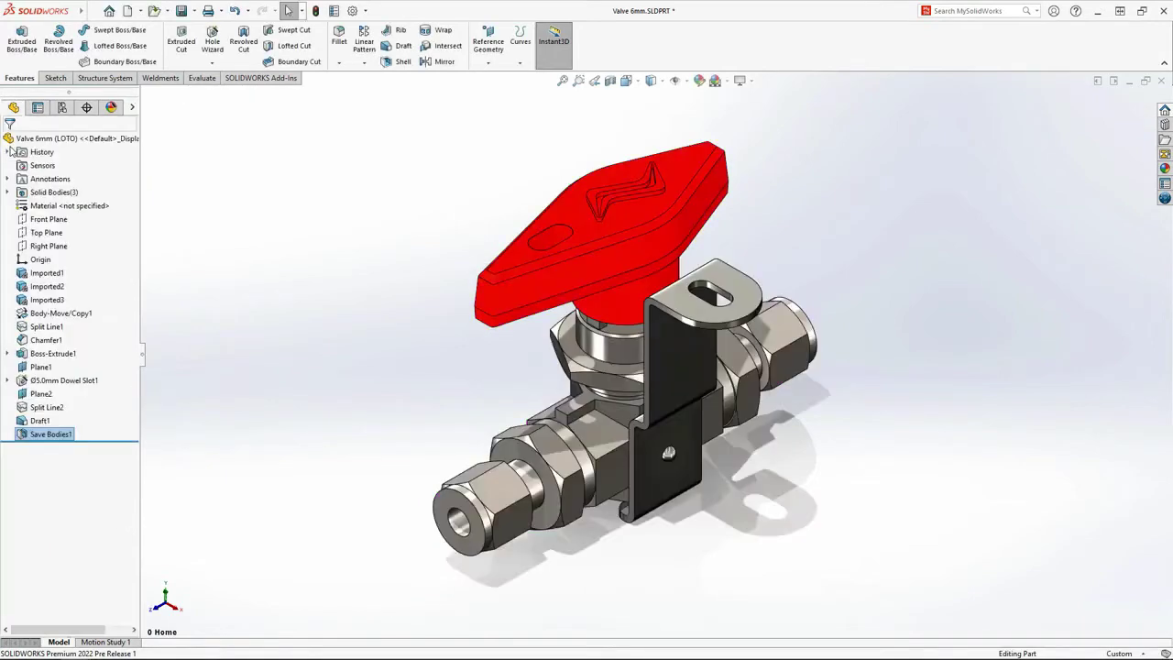
Pack Valve 6mm.SLDPRT and _Handle.sldprt into Valve 6mm.zip with Pack and Go, leaving out the _Body and _LOTO parts
click(92, 11)
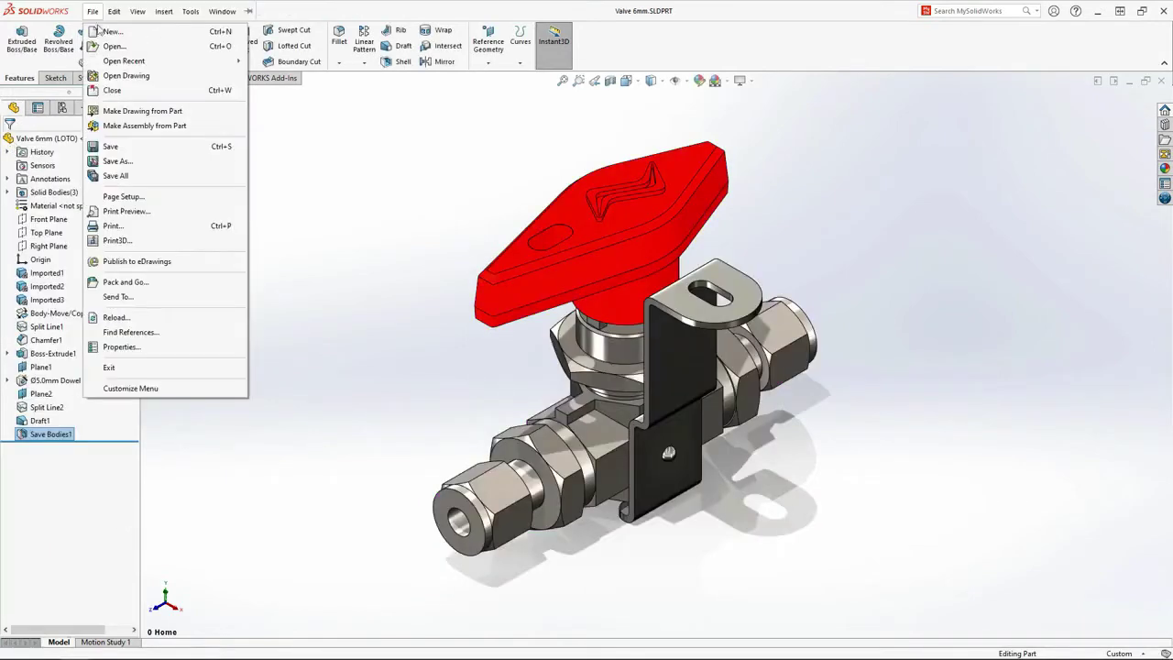
click(193, 284)
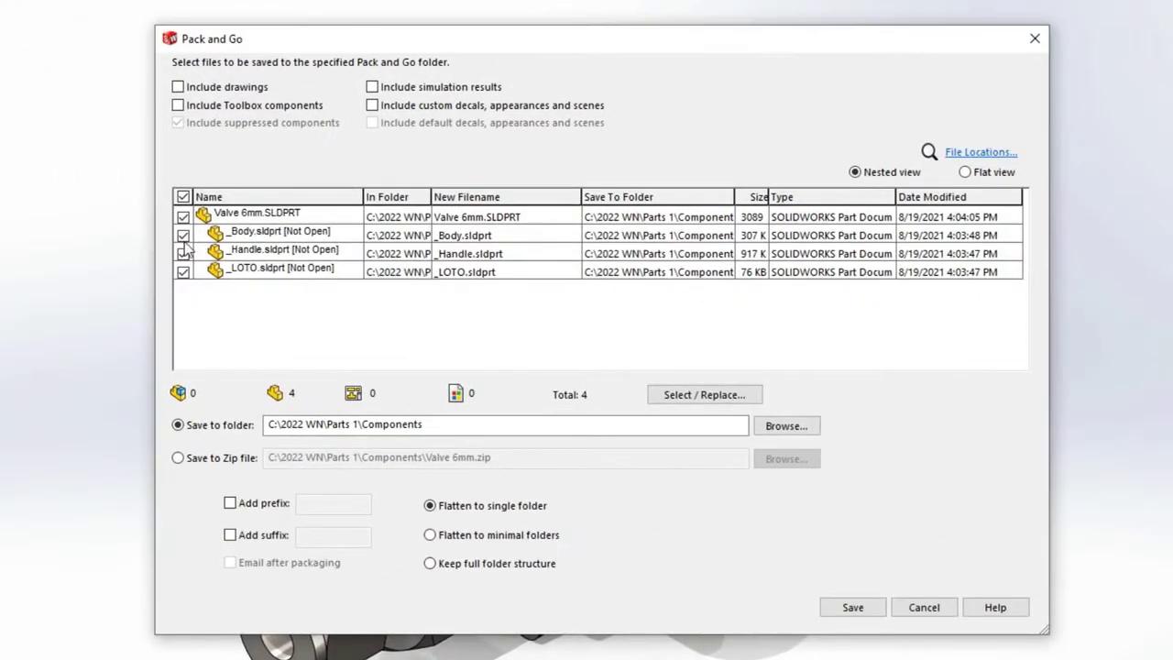
click(396, 252)
click(184, 271)
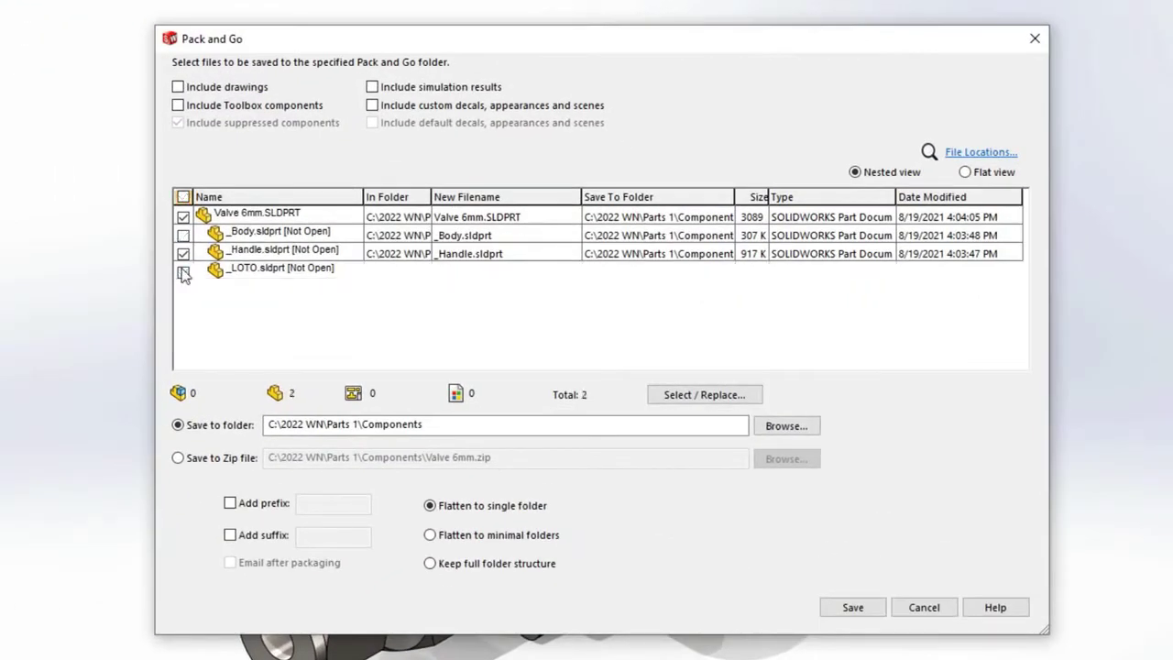
click(177, 457)
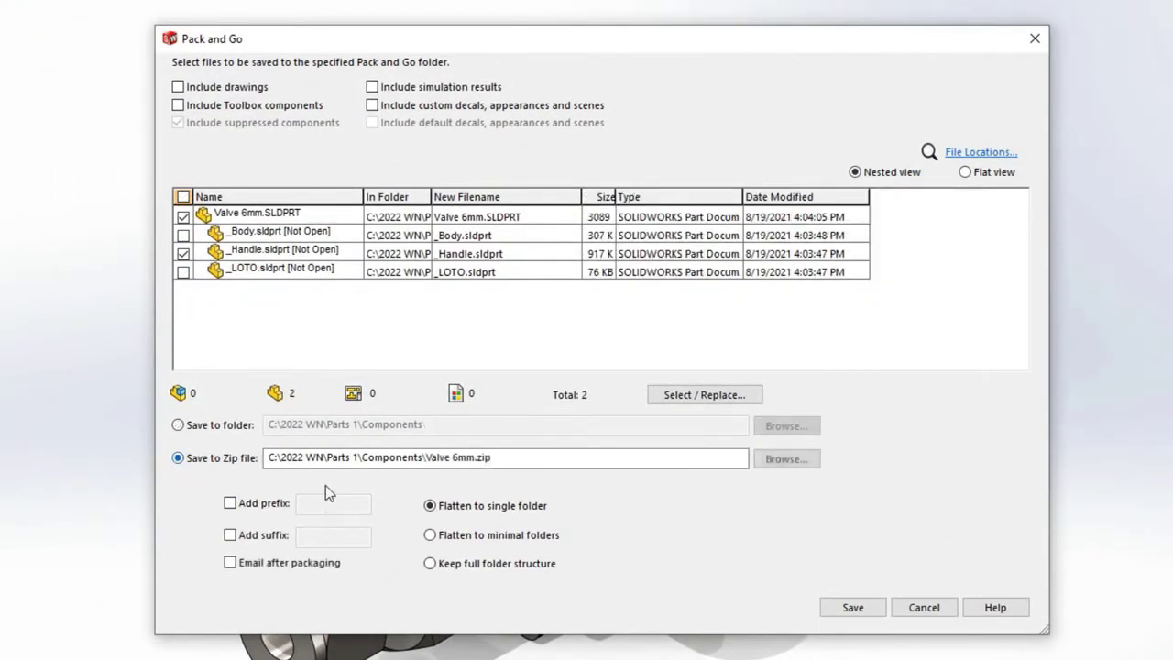
click(866, 606)
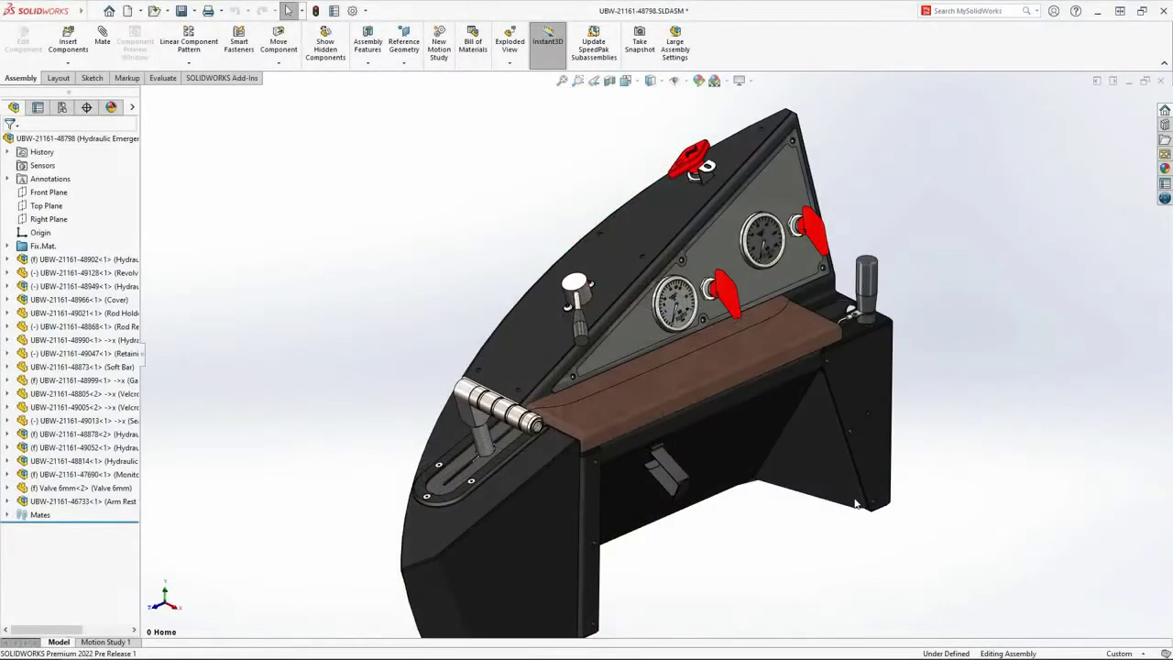
click(492, 410)
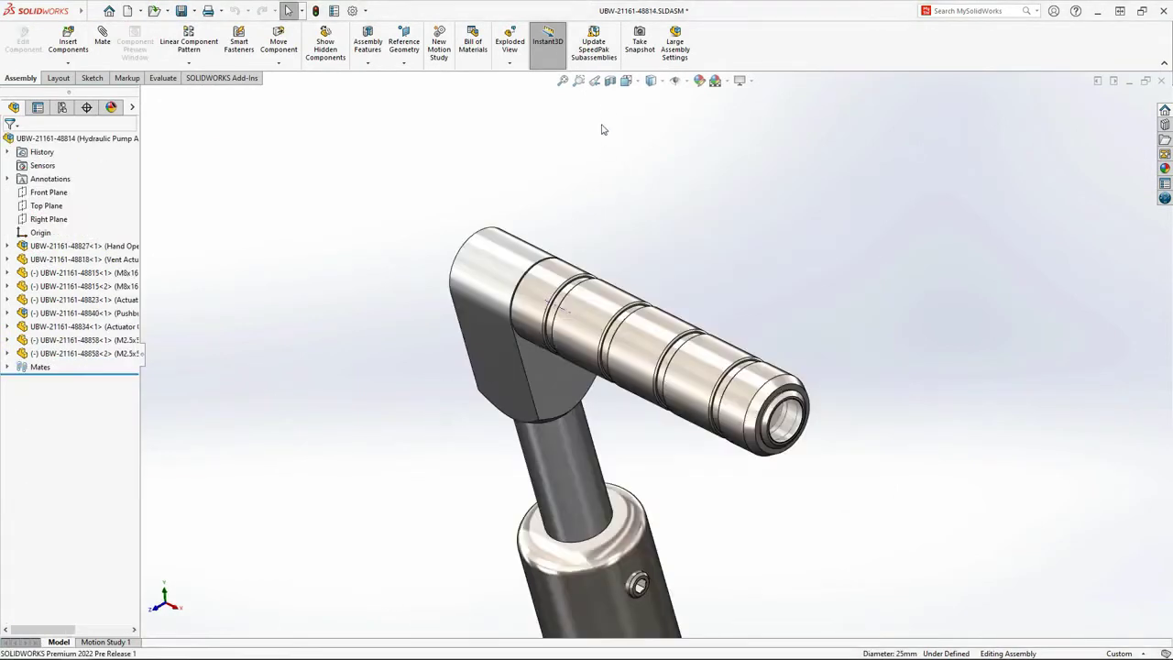
click(609, 82)
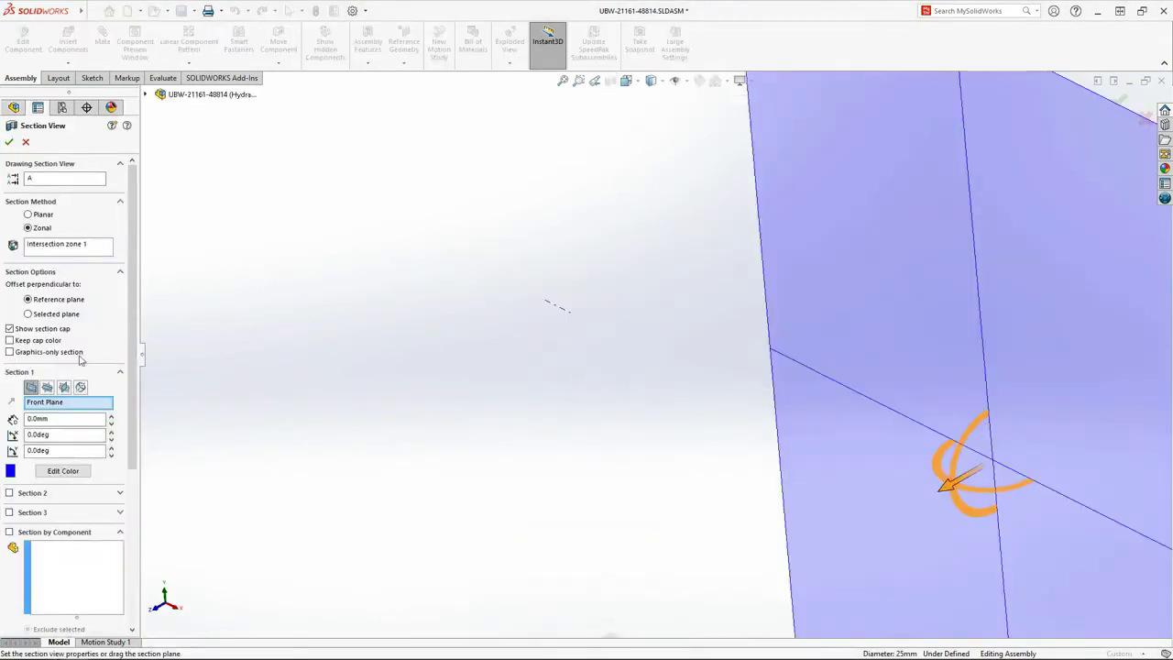
click(47, 387)
drag(1017, 569, 727, 258)
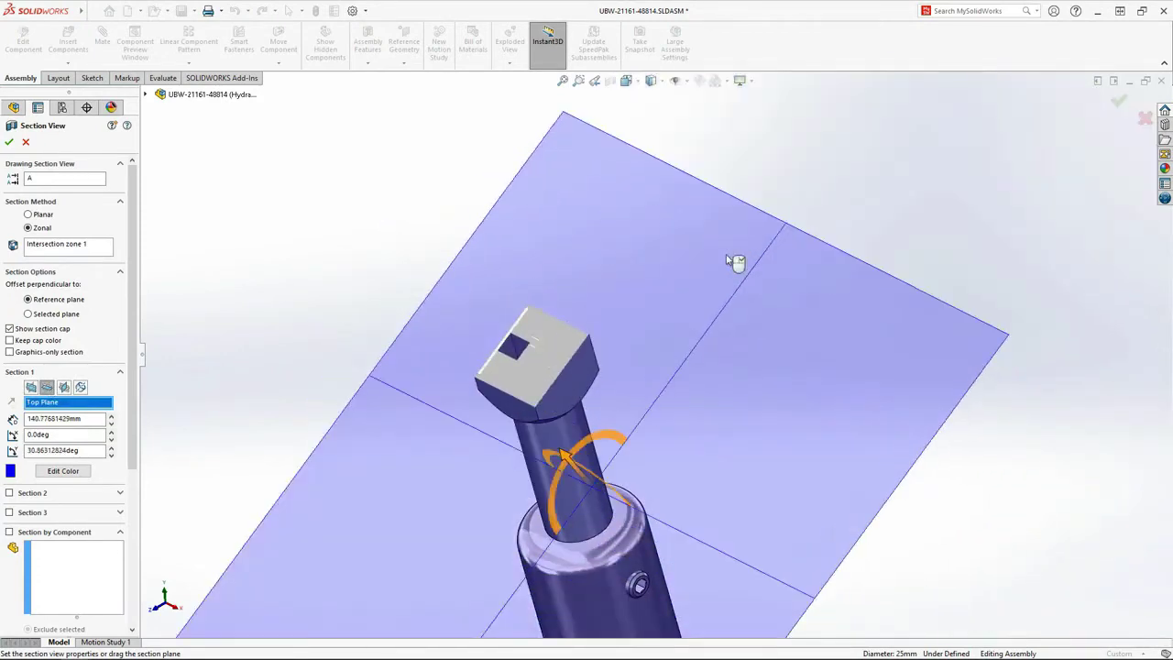
Section the pump's handle grip with a plane defined by its cylindrical axis, and rotate the plane about that axis
click(80, 387)
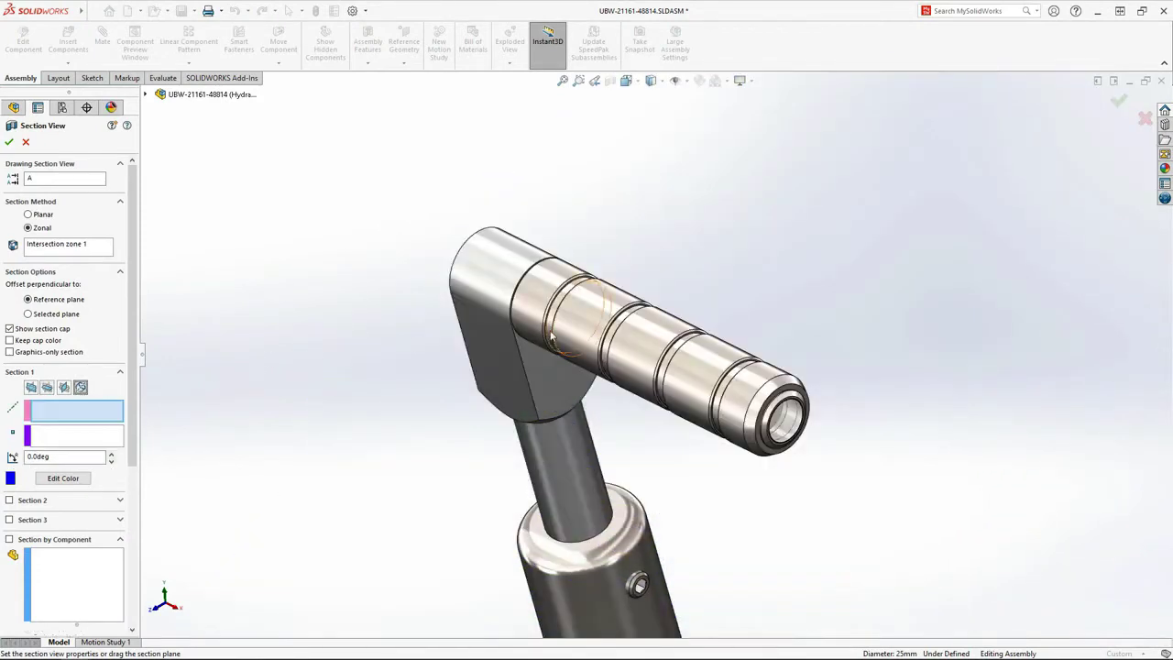
click(578, 346)
drag(576, 339, 591, 316)
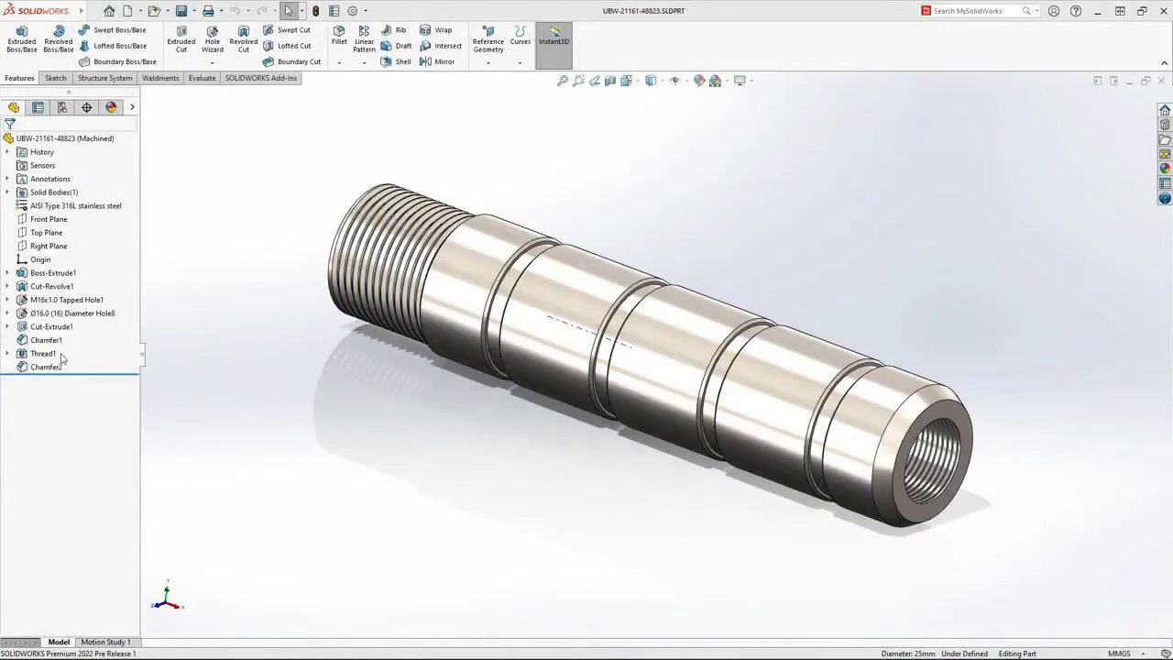
Suppress the Thread1 feature and start a Stud Wizard thread on the circular edge of the shaft's unthreaded end
click(55, 353)
click(78, 325)
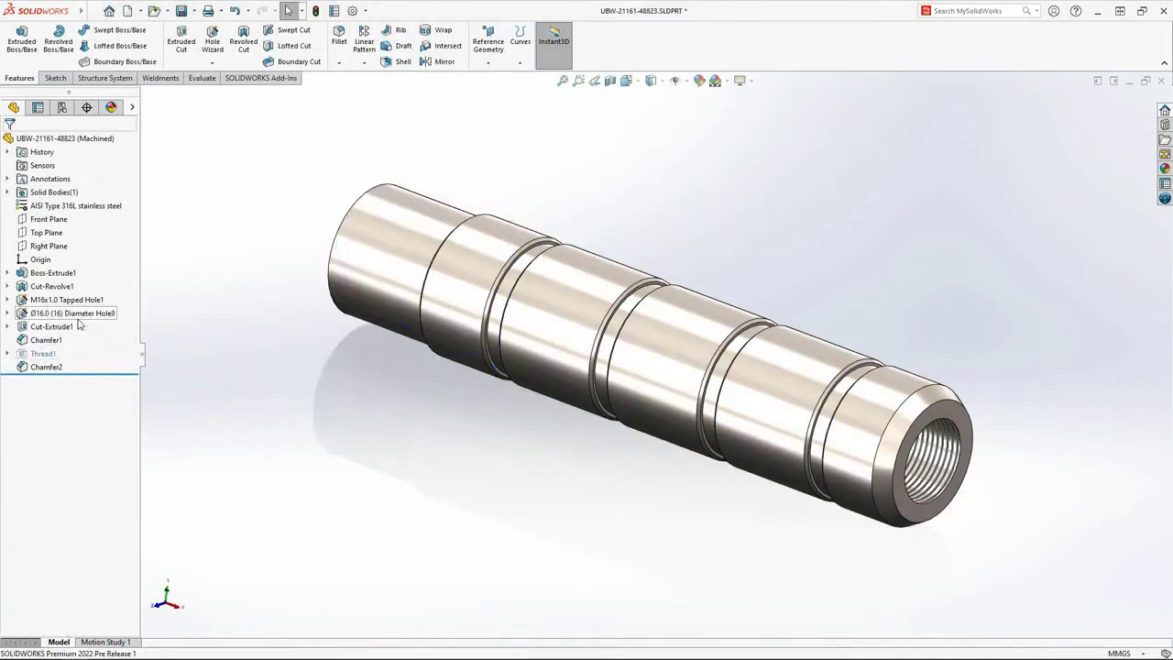
click(212, 62)
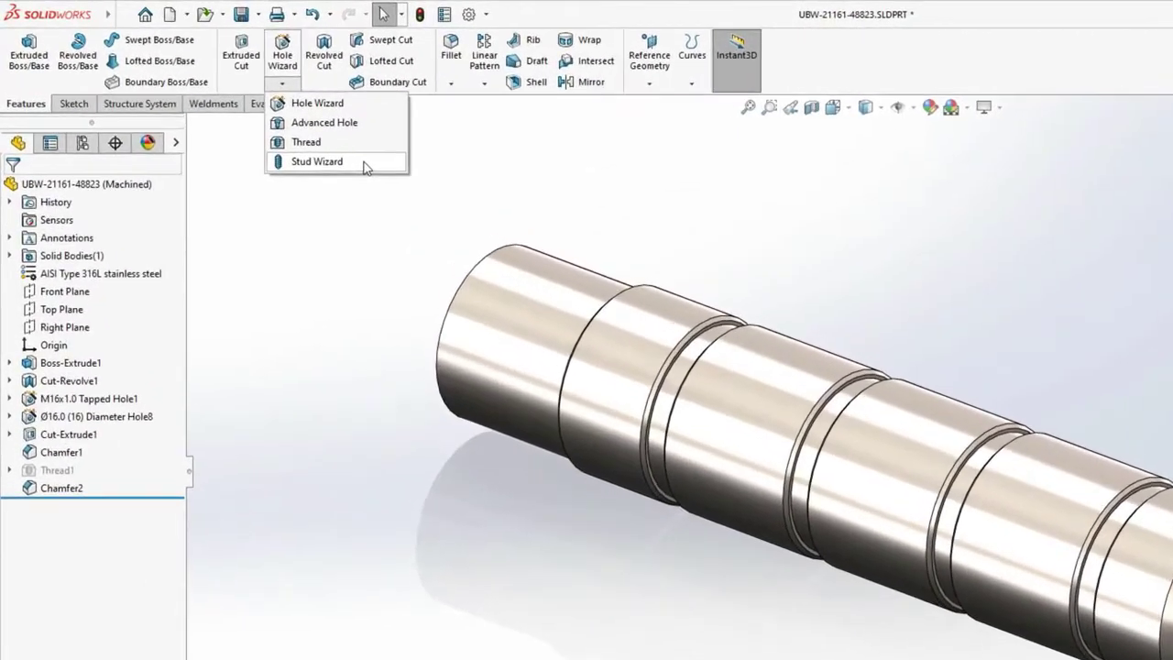
click(331, 150)
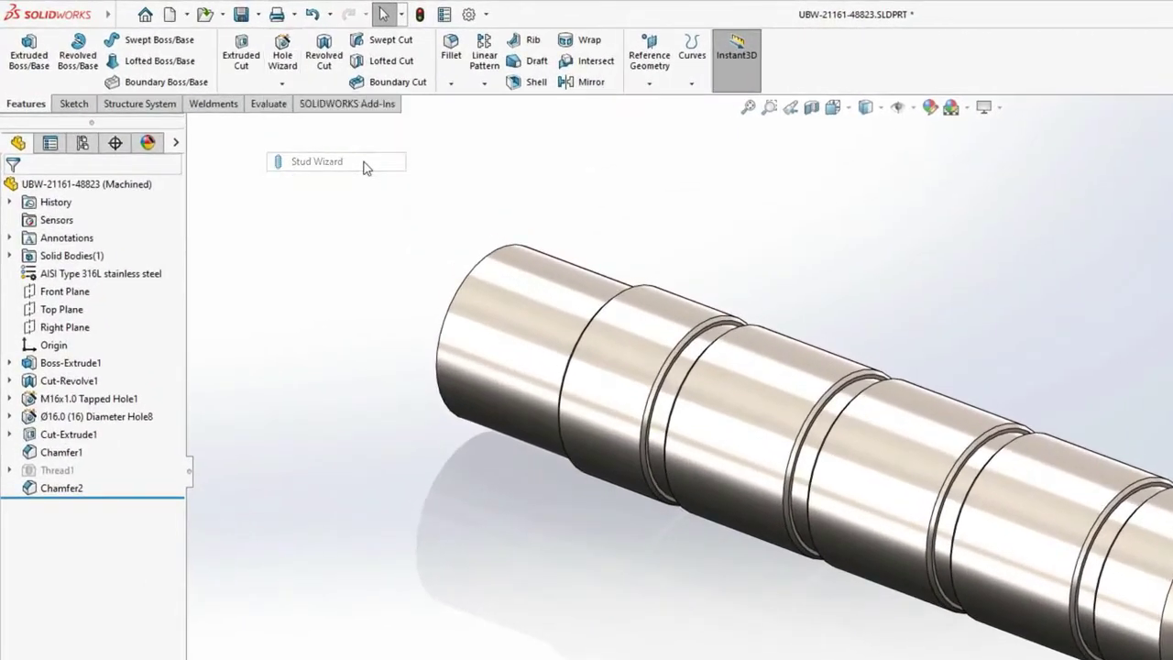
click(465, 287)
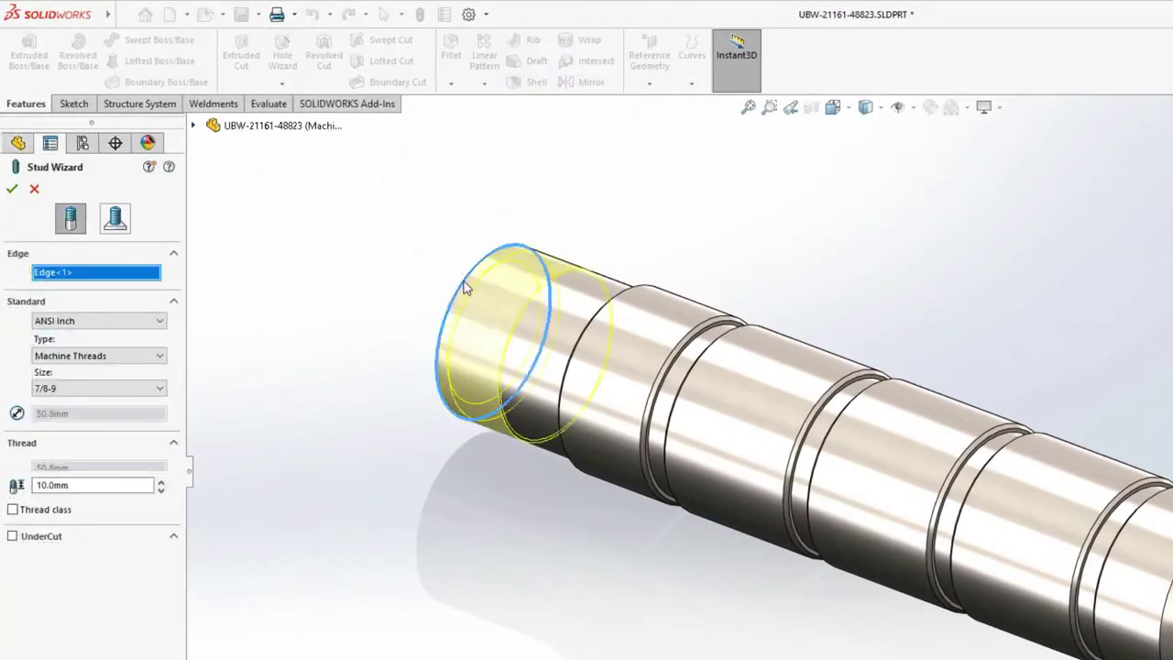
Define the stud as ANSI Metric Machine Threads, size M22x1.5, running Up to Next, with an undercut
click(138, 321)
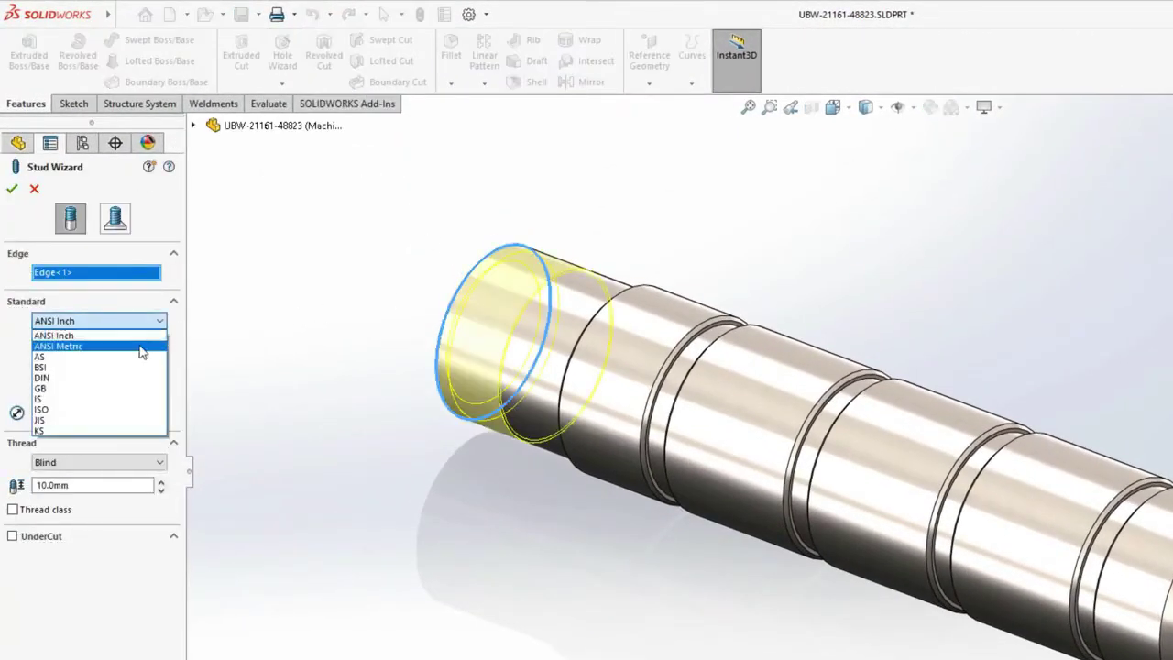
click(138, 345)
click(156, 388)
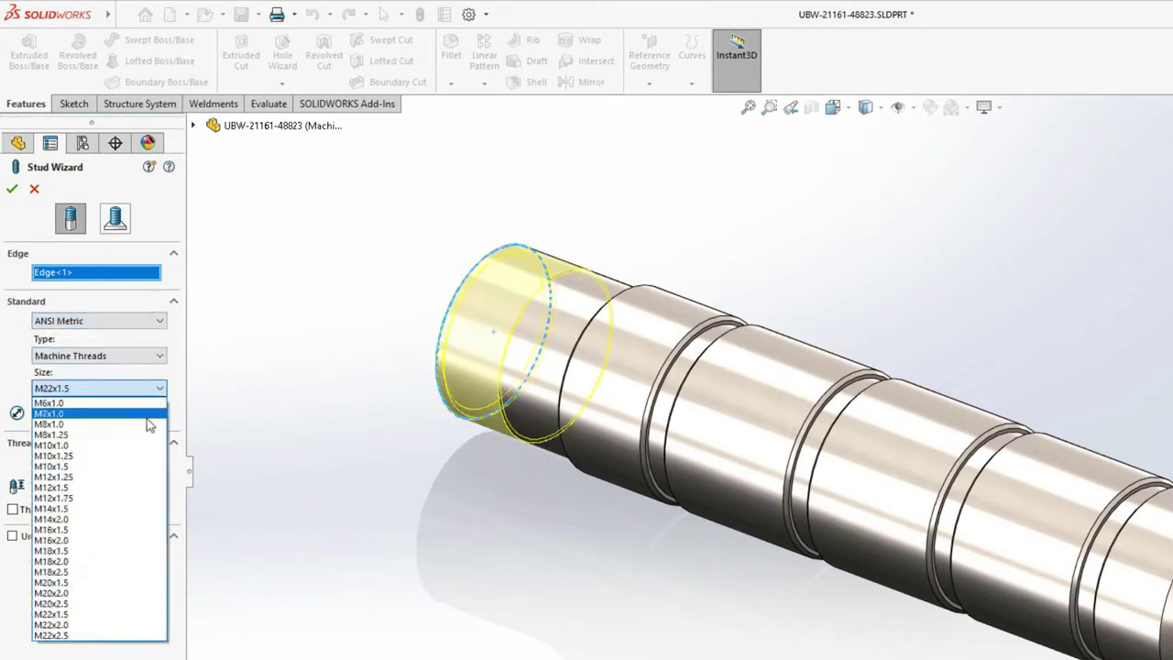
click(131, 618)
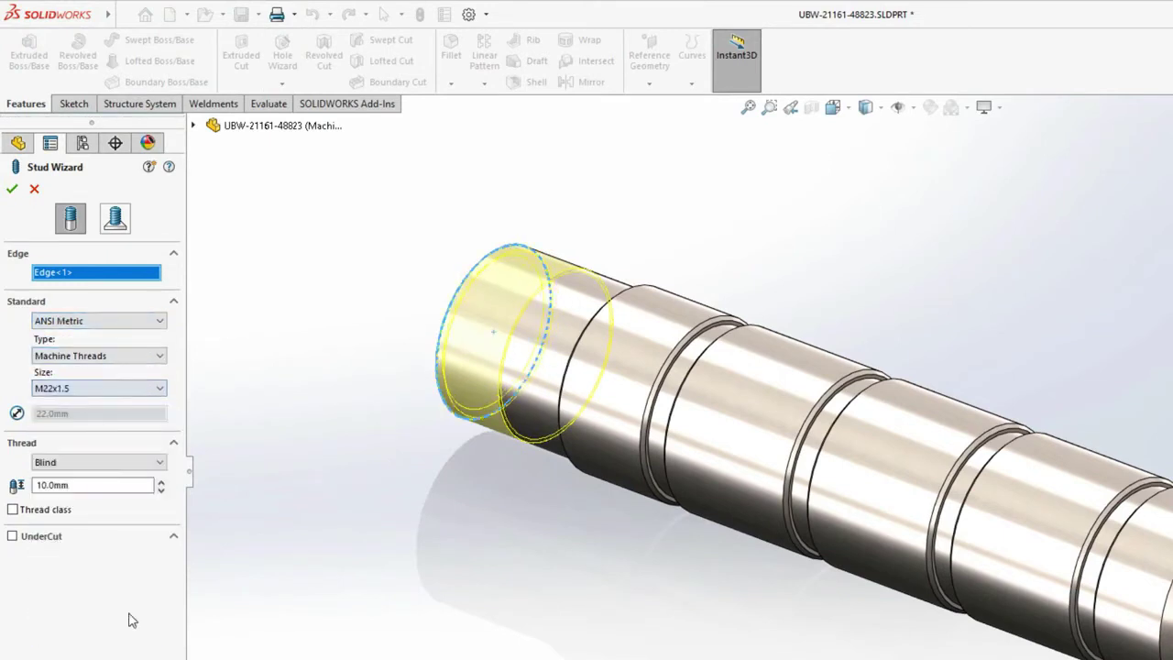
click(139, 464)
click(137, 487)
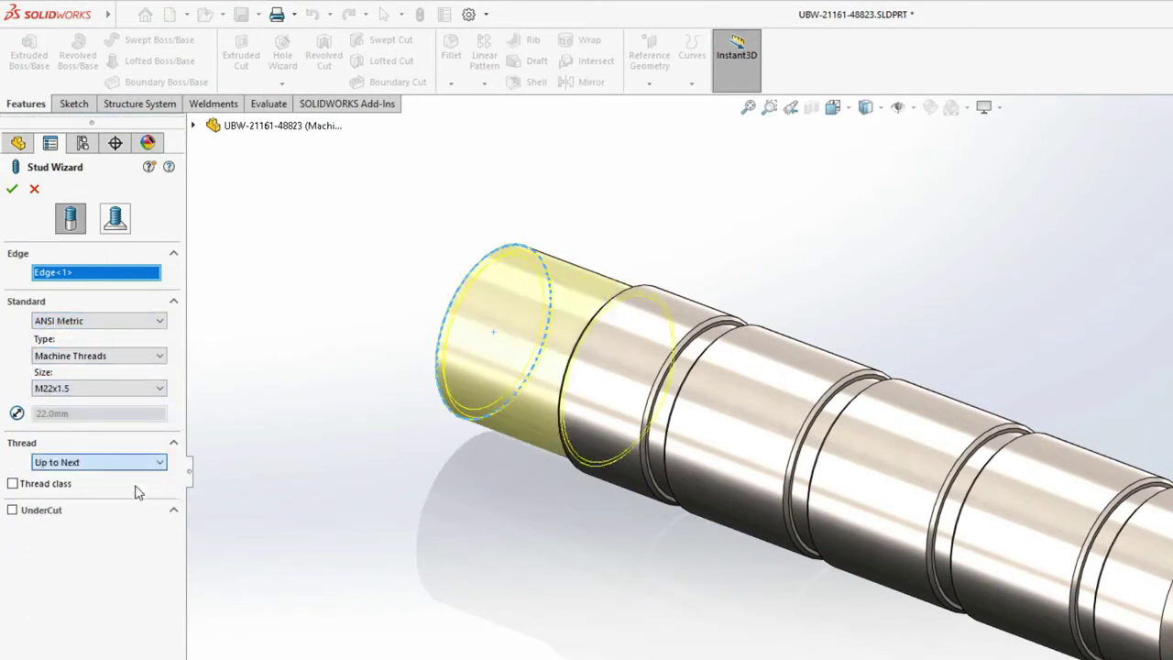
click(13, 511)
click(12, 188)
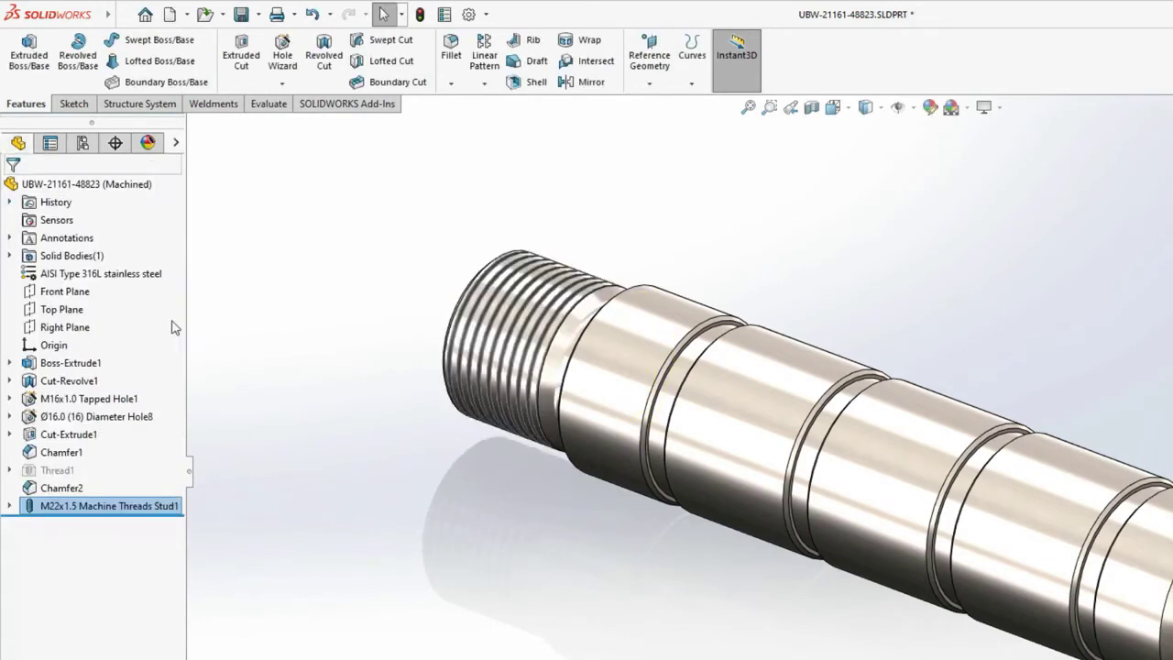
mouse_move(411, 478)
middle_down()
mouse_move(388, 477)
mouse_move(442, 476)
mouse_move(404, 474)
middle_up()
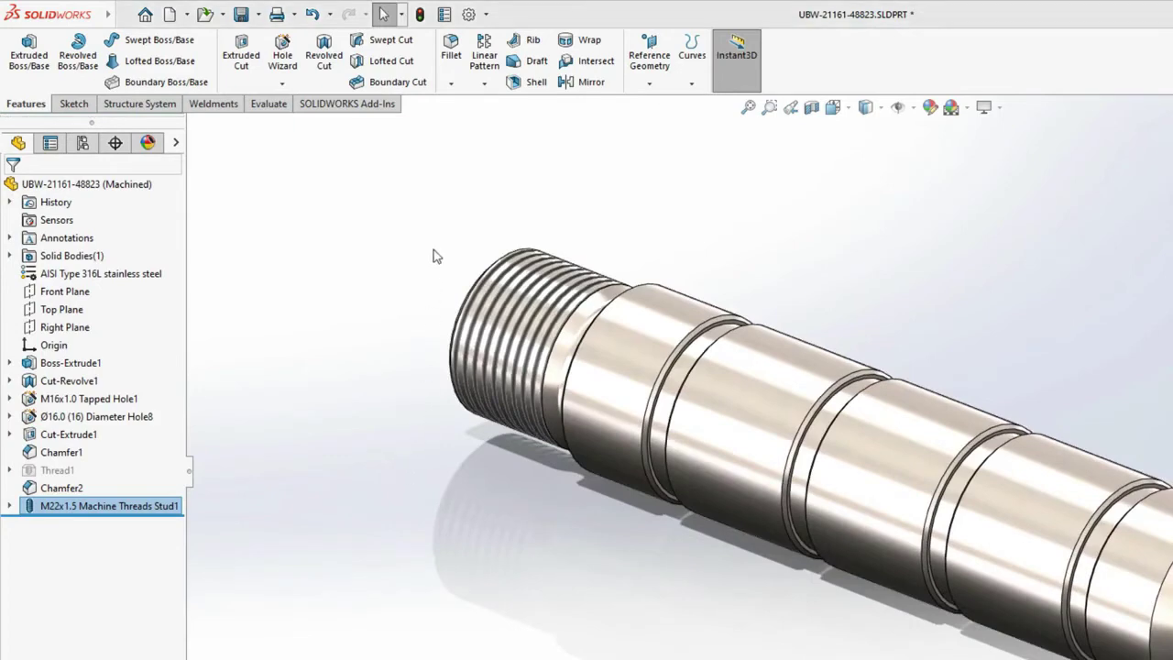
Add a Description property with the value Actuator Handle to the file's configuration properties and apply it to all configurations
click(444, 14)
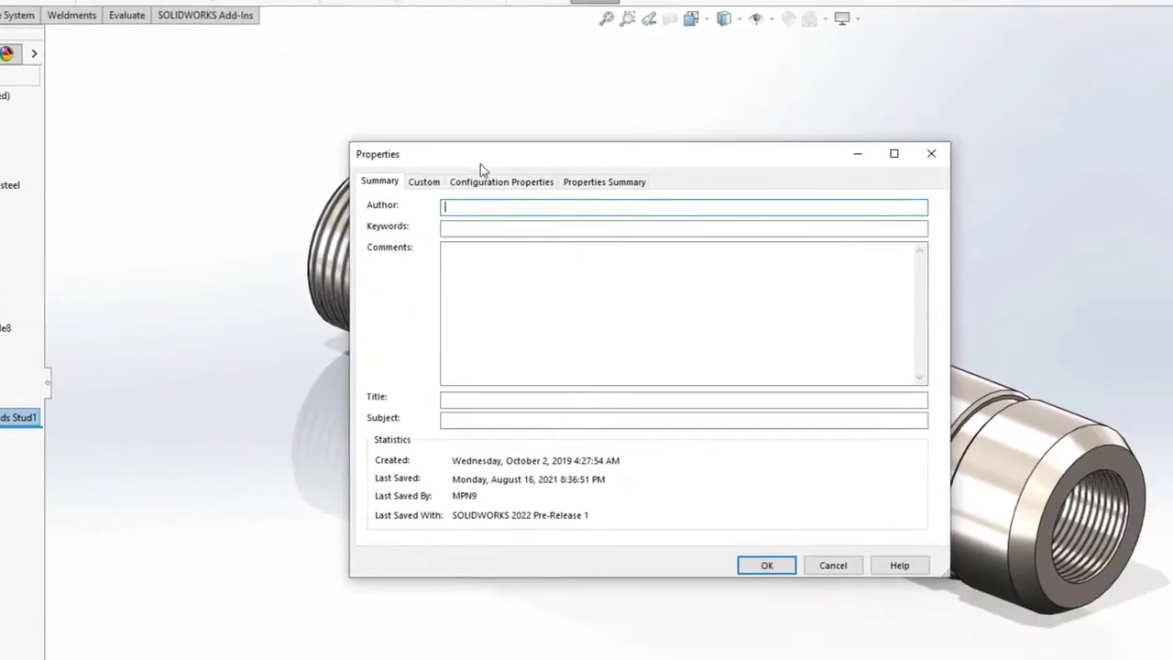
click(499, 183)
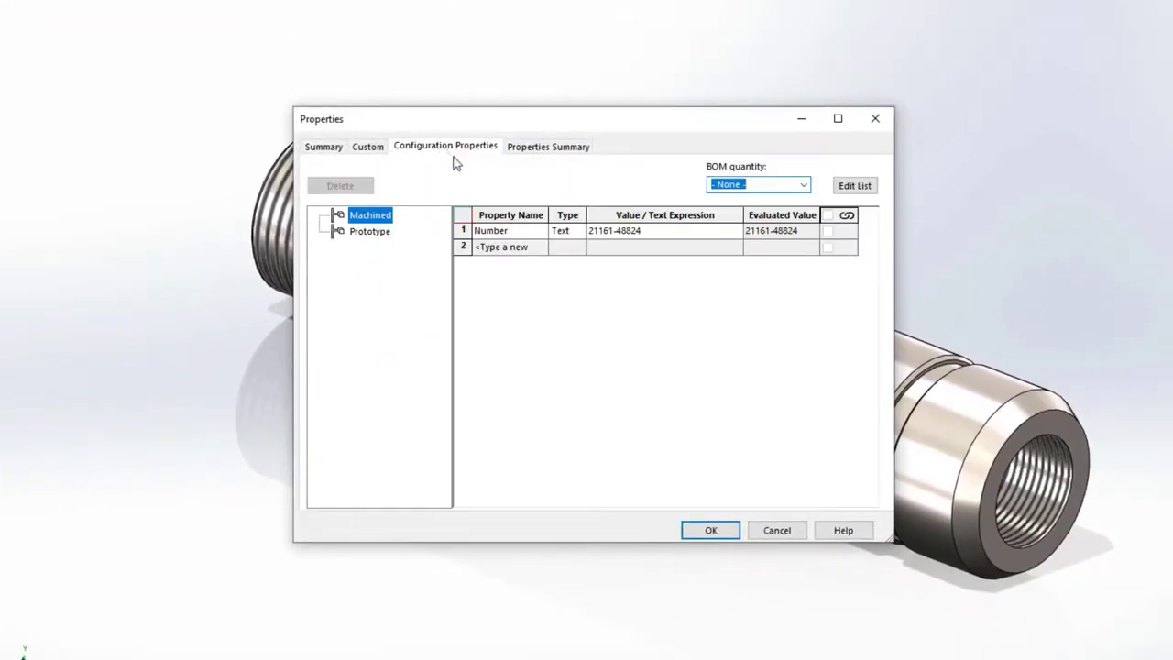
click(539, 247)
click(530, 262)
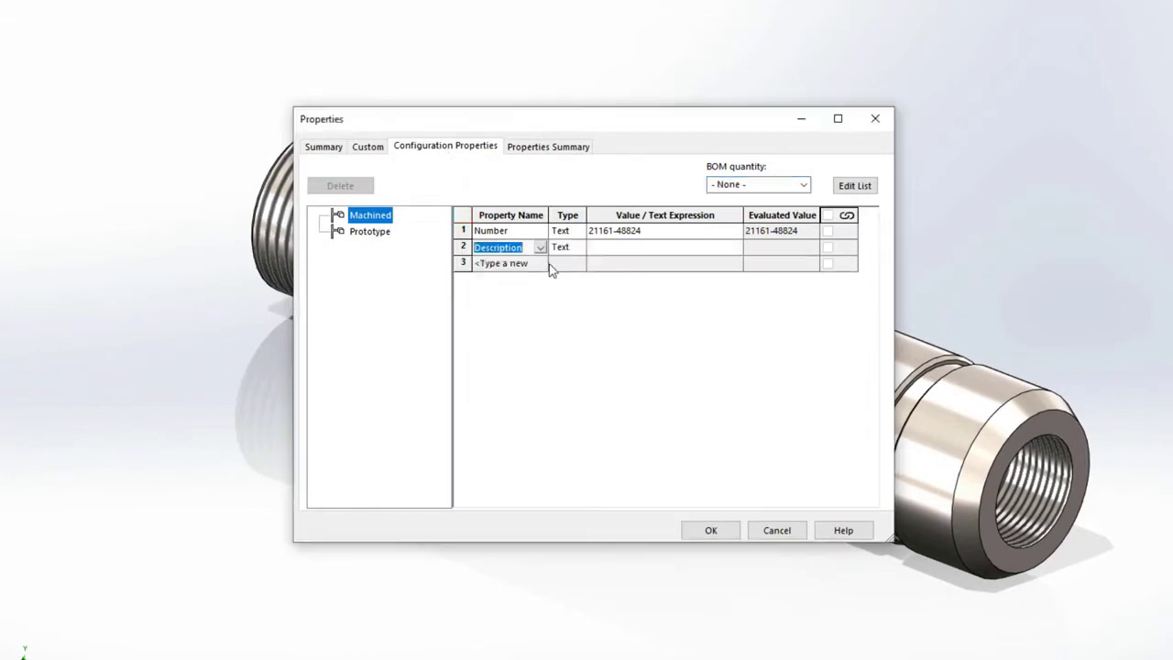
click(616, 253)
text(Actua)
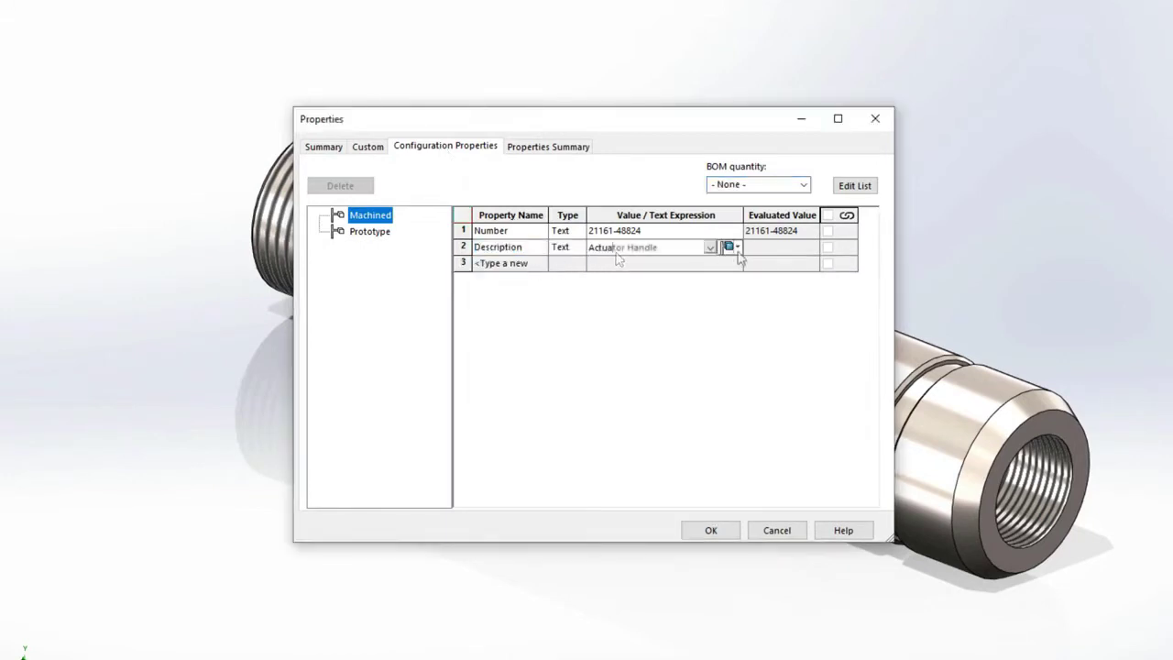
click(736, 247)
click(760, 288)
Add a Material property to the Machined configuration, linked to the part's material
click(540, 264)
click(515, 319)
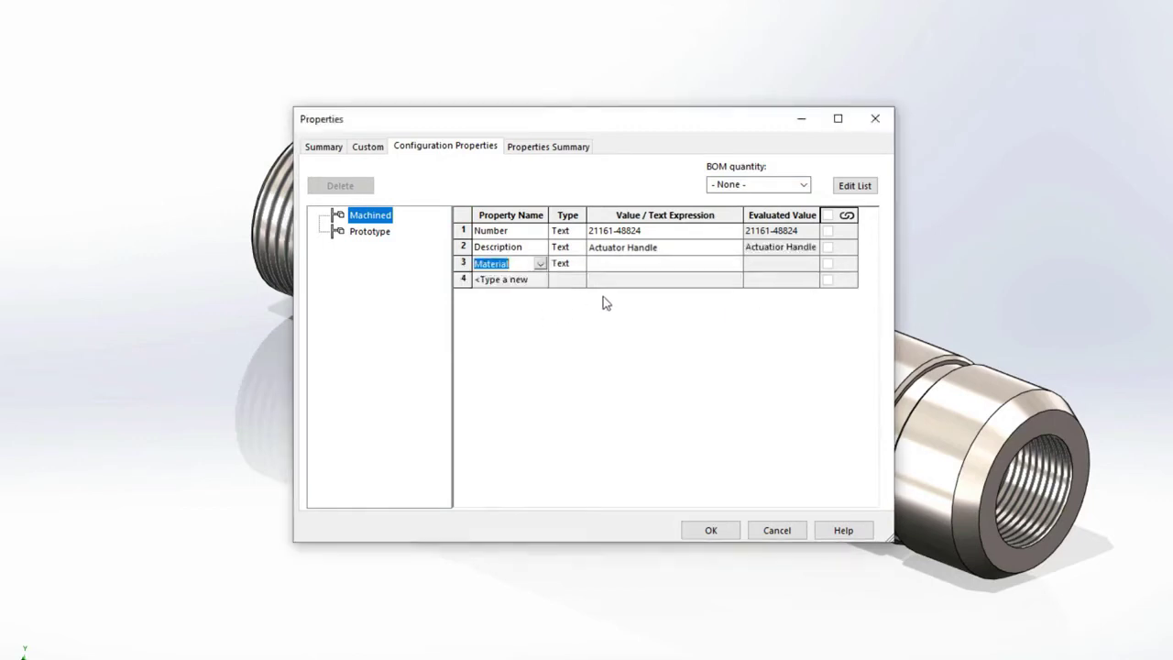
click(711, 265)
click(710, 263)
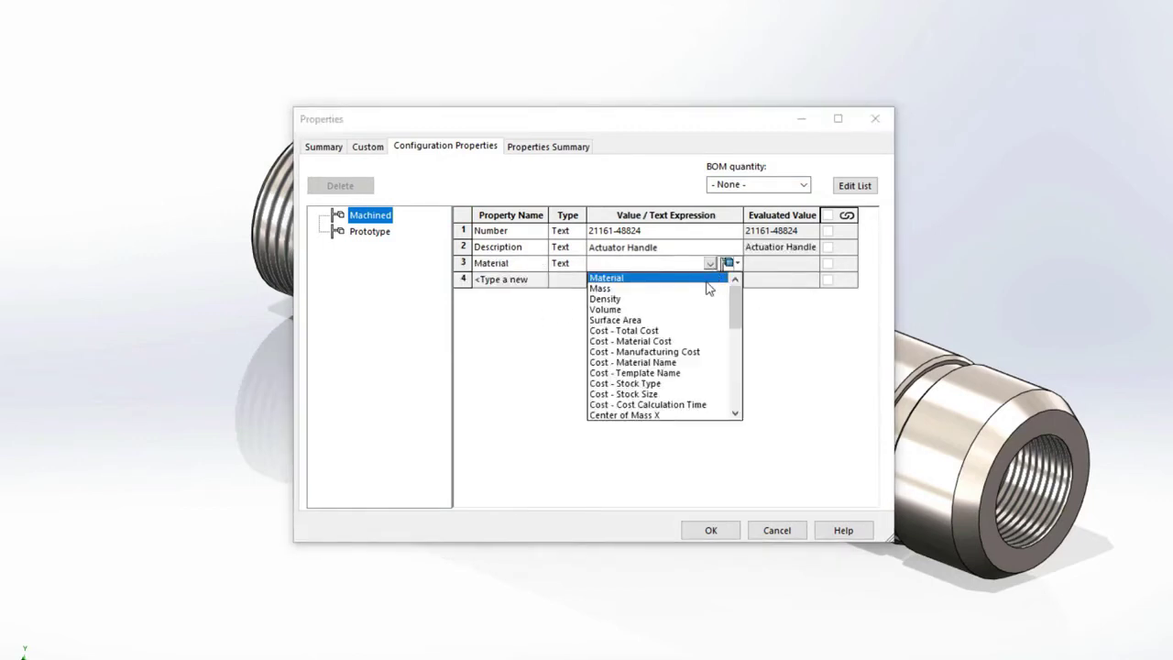
click(707, 280)
click(733, 262)
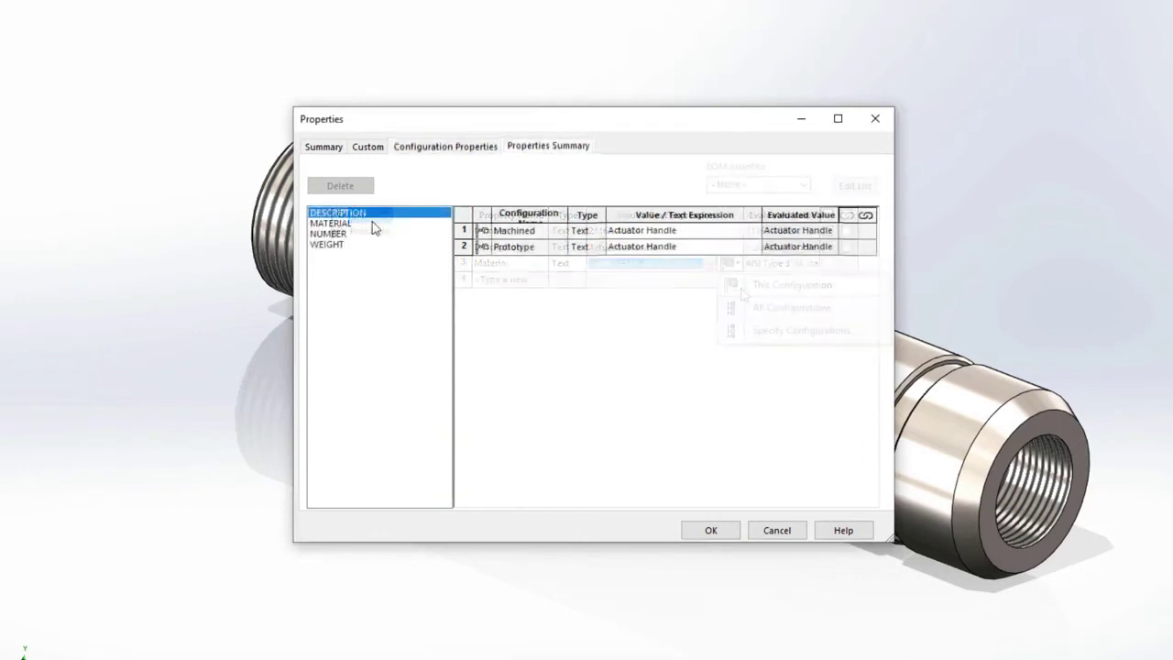
Review the Material and Number properties across configurations and open the Prototype configuration's number value for editing
click(367, 223)
click(373, 234)
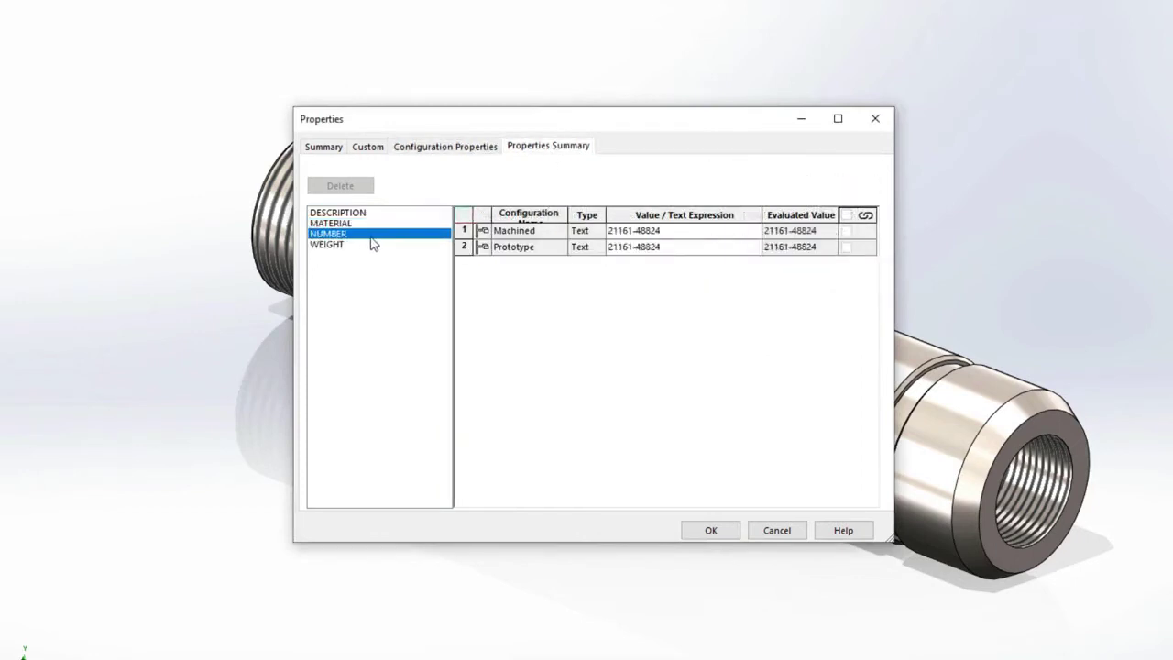
click(678, 250)
click(683, 248)
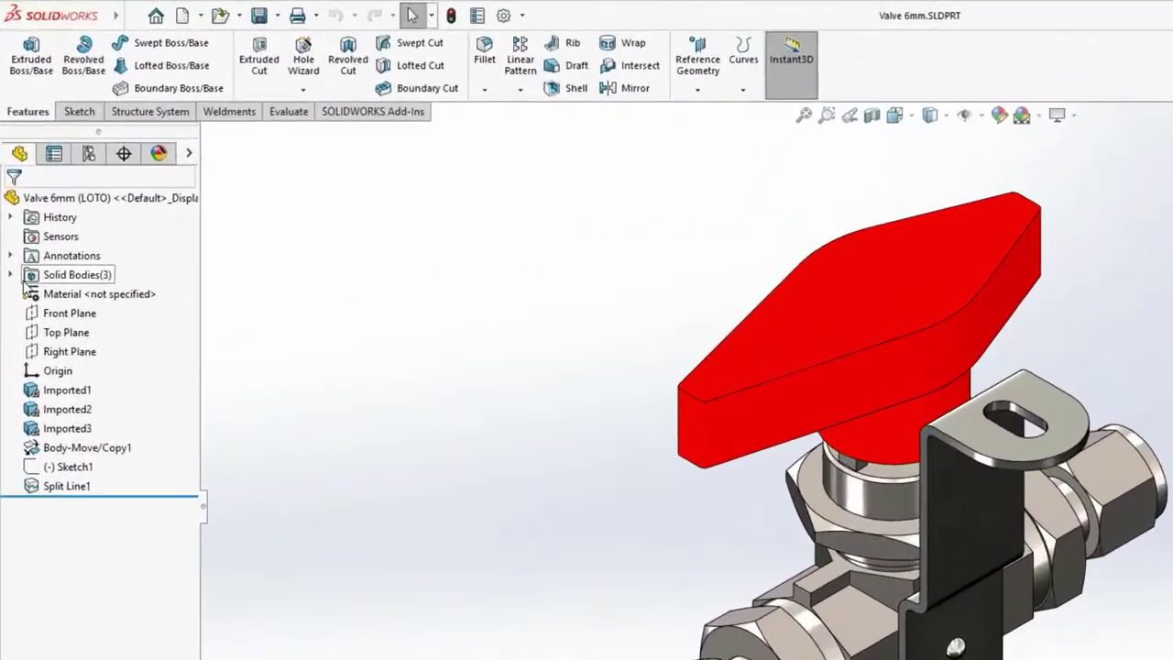
click(10, 274)
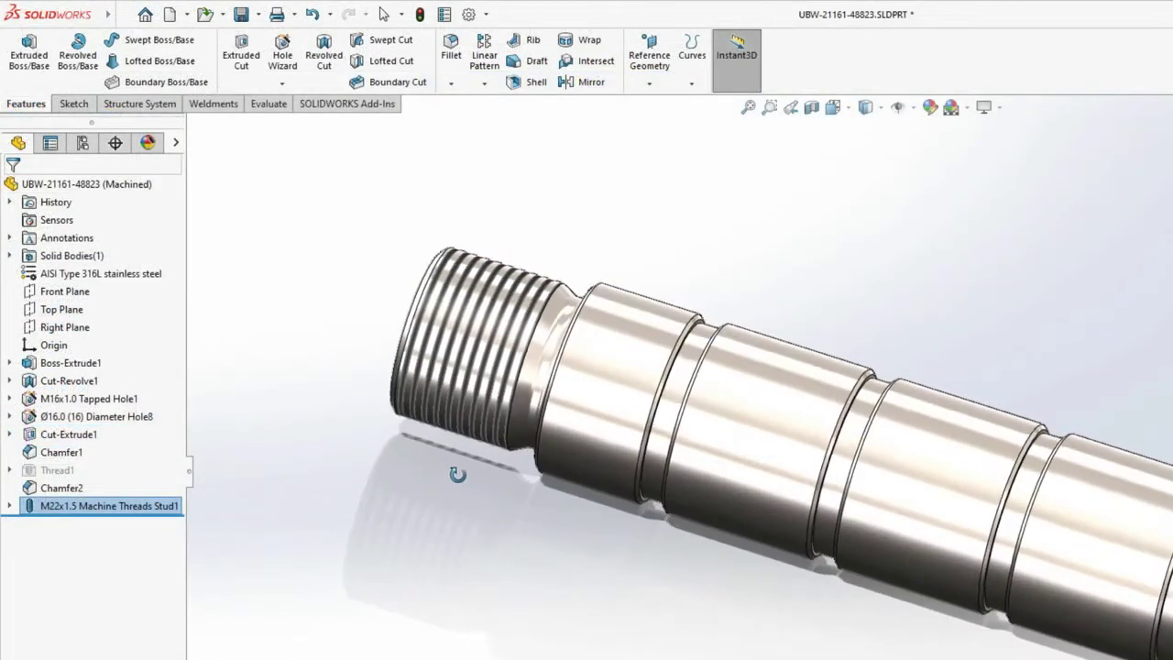
middle_drag(457, 473, 403, 476)
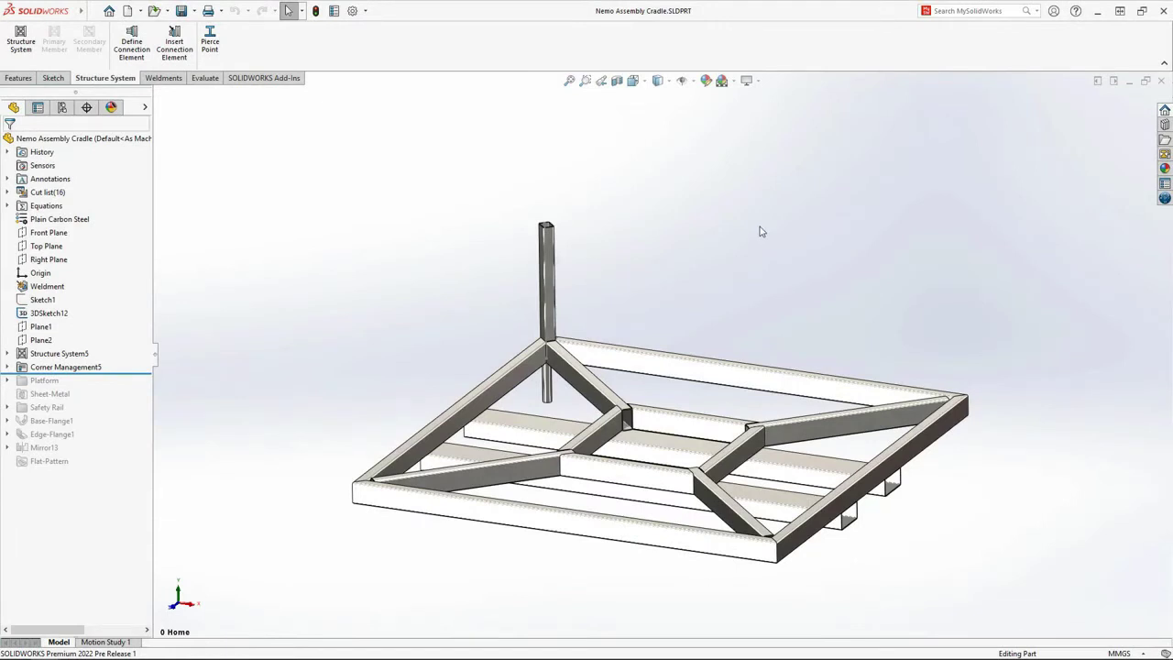
Start a point-based secondary structural member in the Nemo Assembly Cradle frame using the From Point method
click(586, 81)
drag(443, 179, 738, 454)
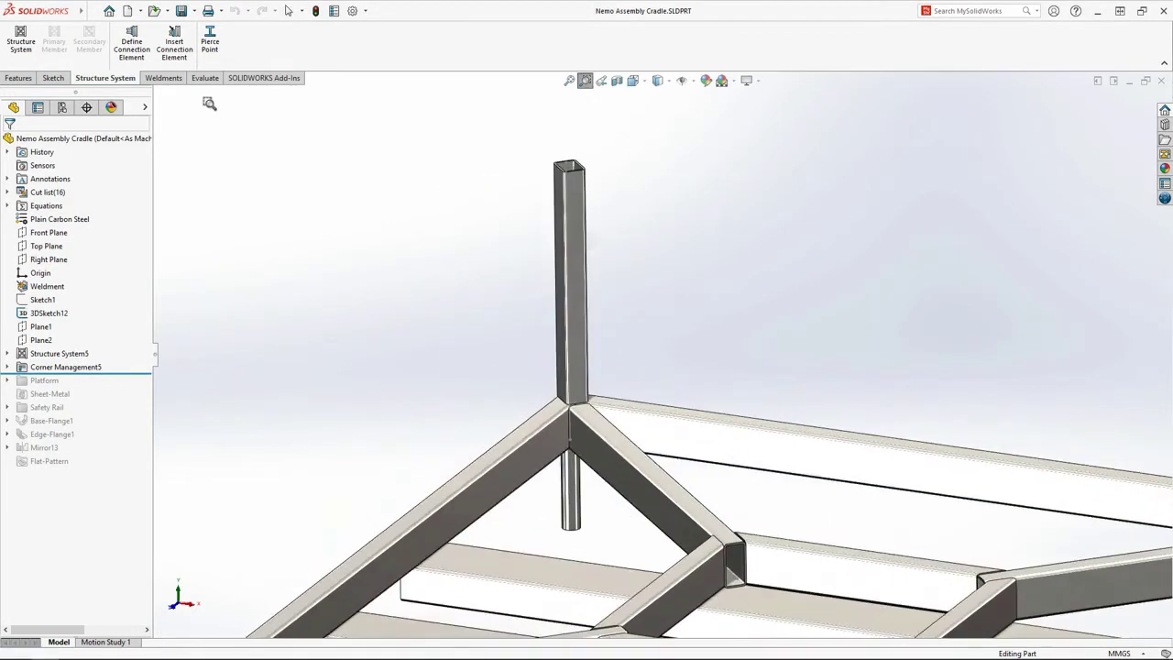
click(12, 44)
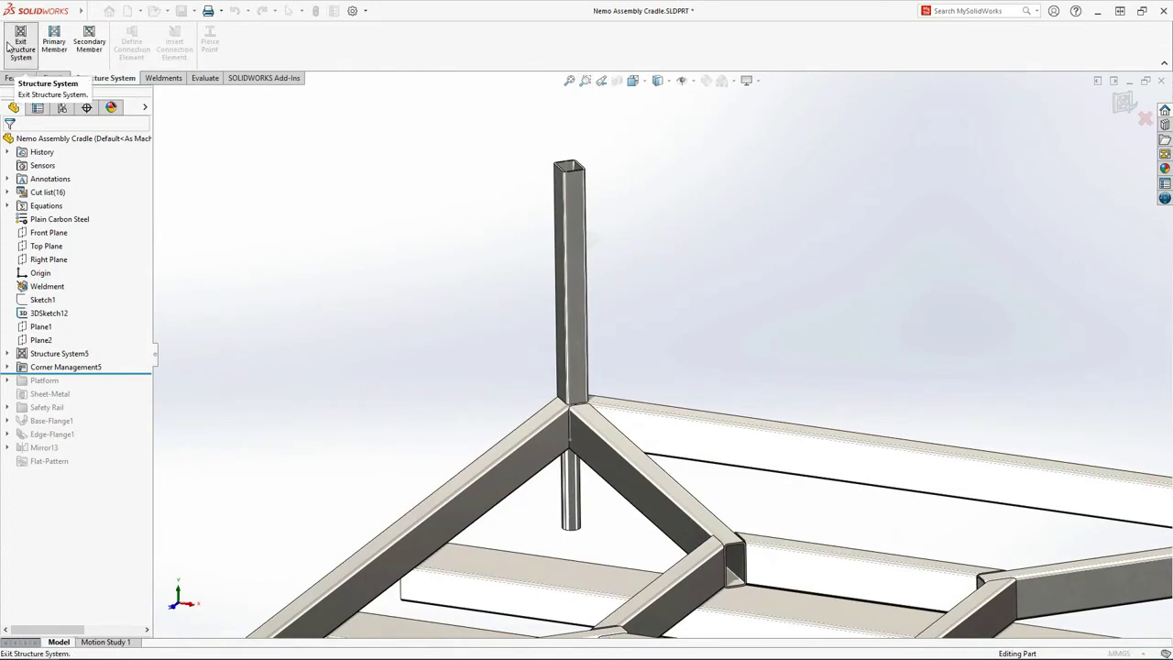
click(89, 44)
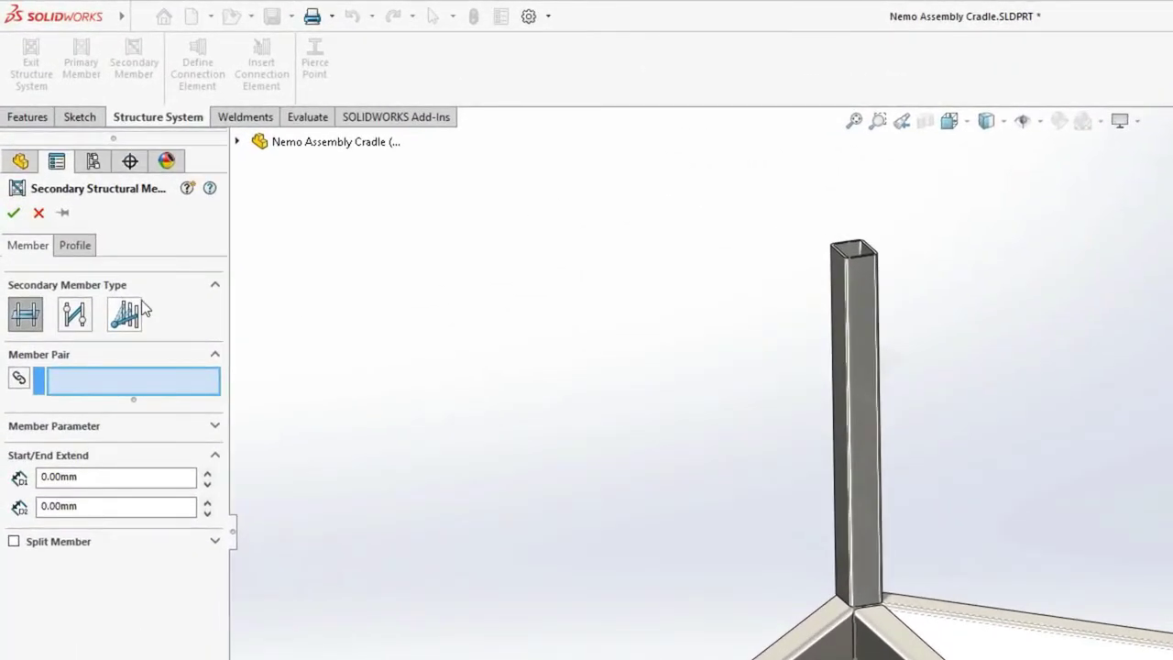
click(88, 225)
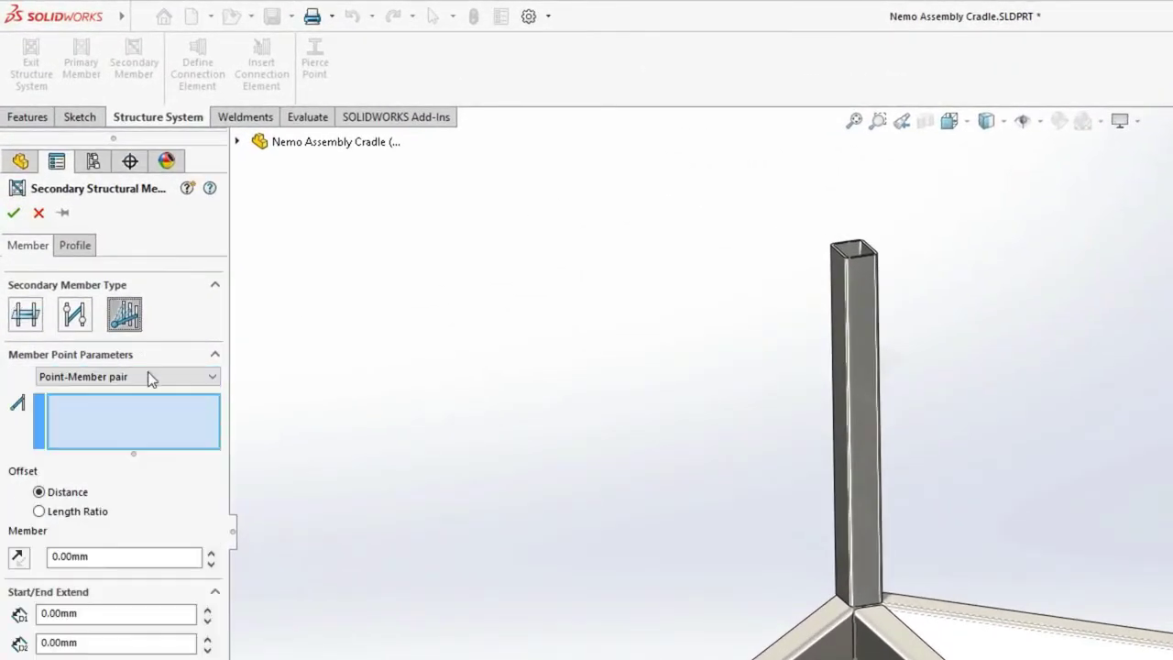
click(149, 376)
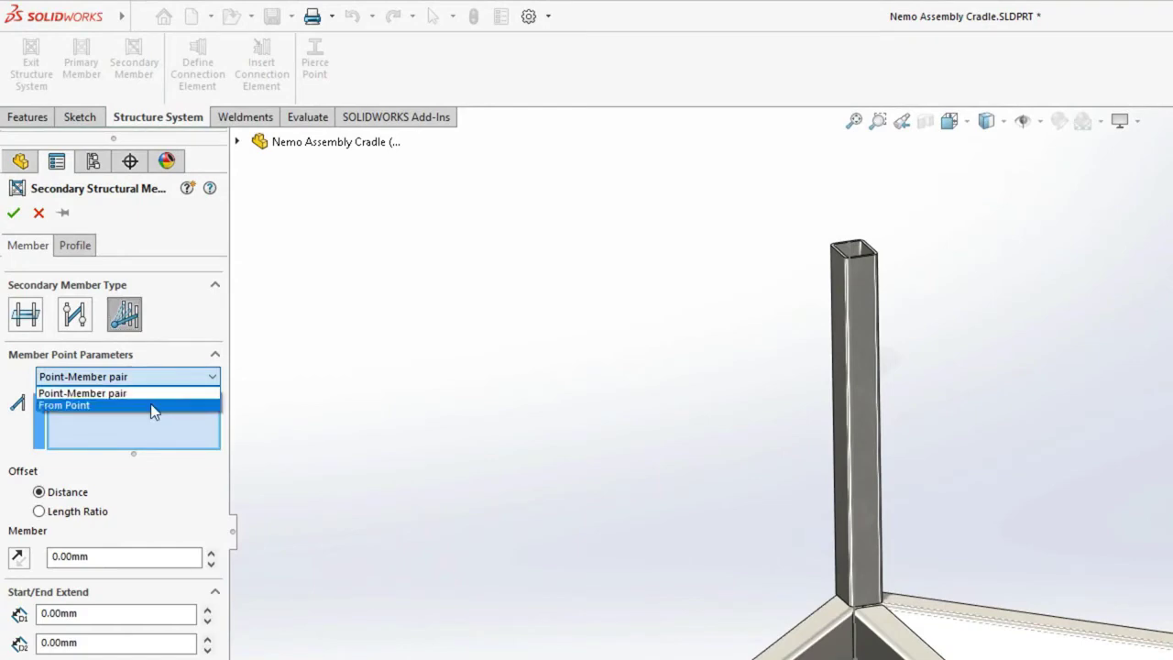
click(153, 411)
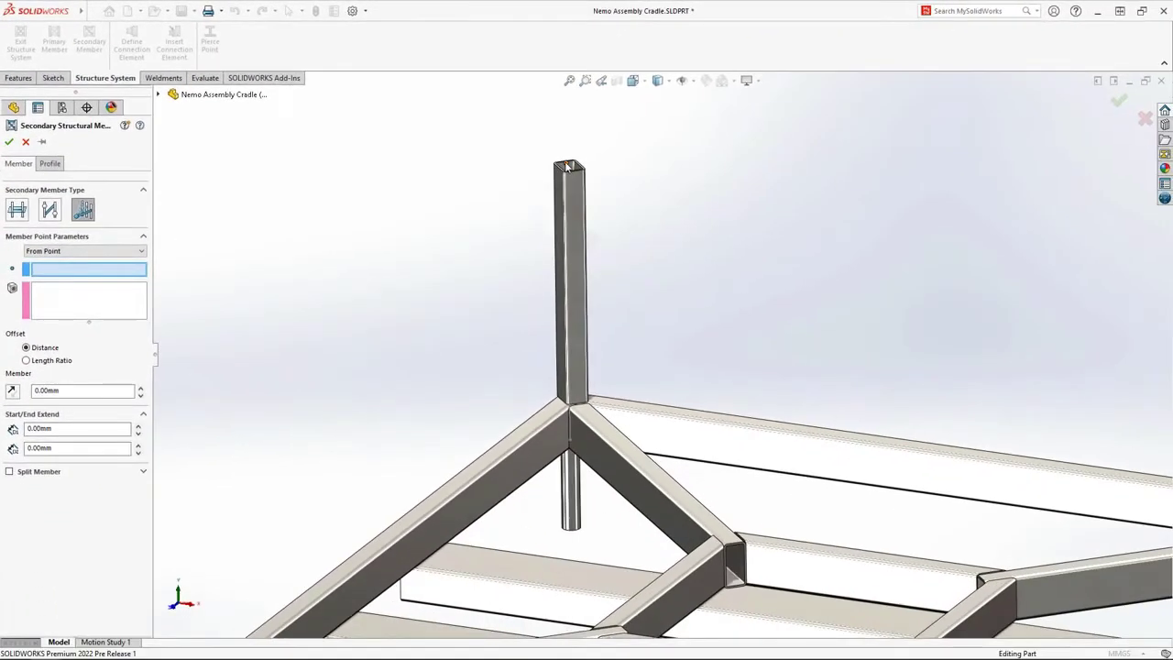
Create three secondary members running from the vertical post's top point to the three frame members around its base
click(853, 245)
click(105, 303)
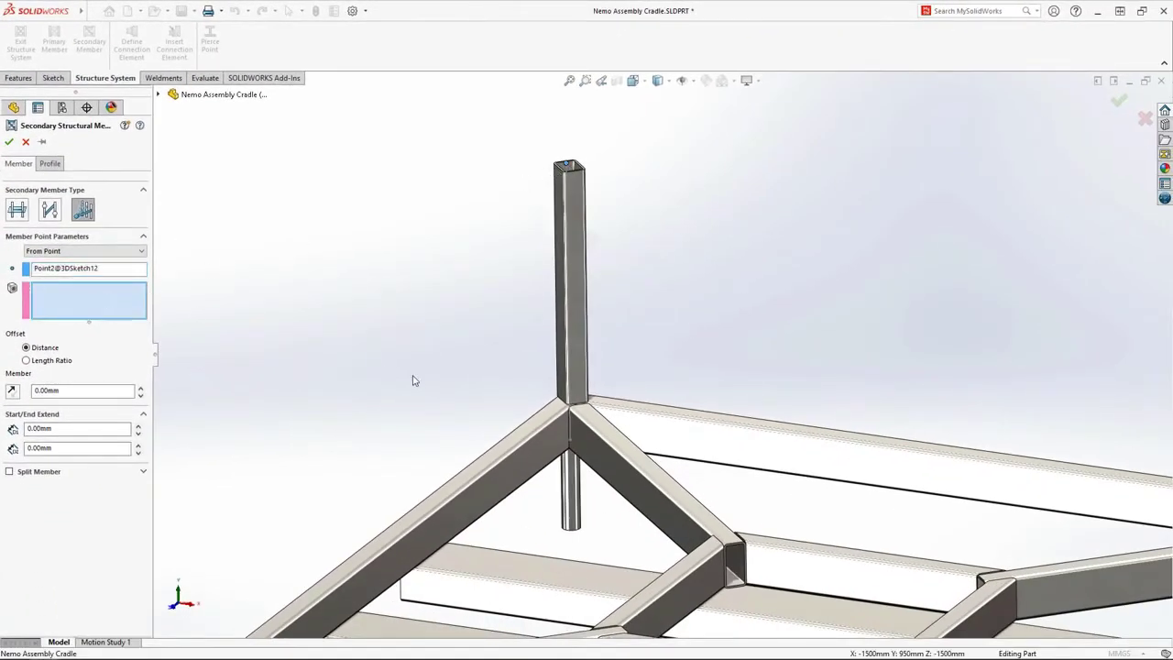
click(509, 462)
click(615, 440)
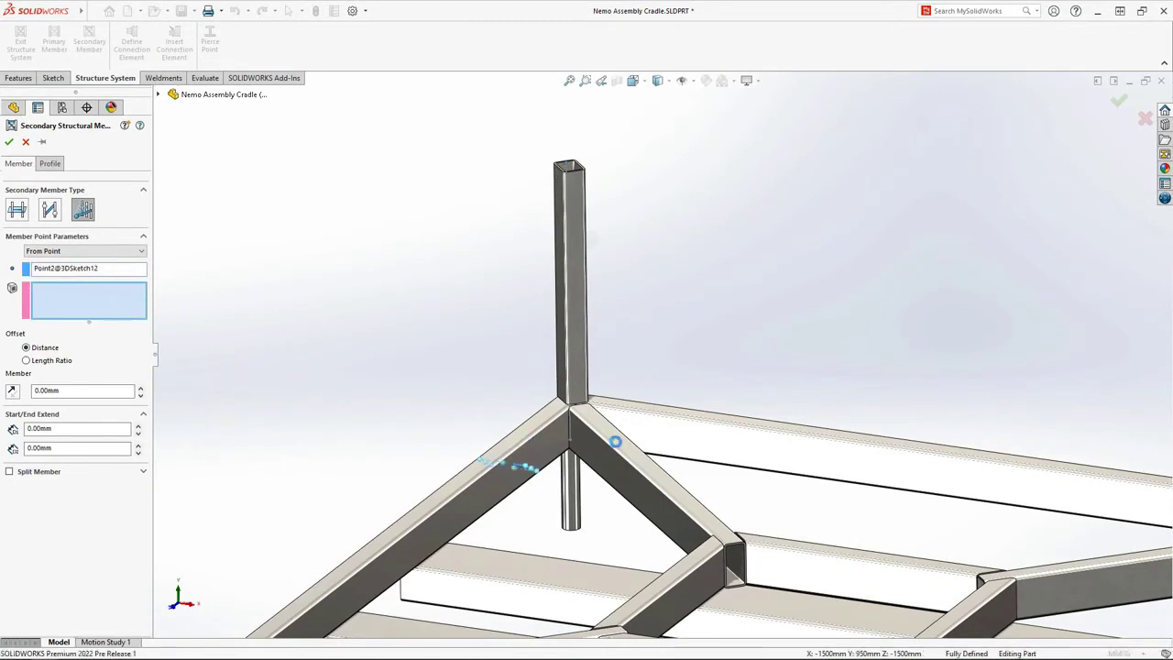
click(668, 417)
key(Return)
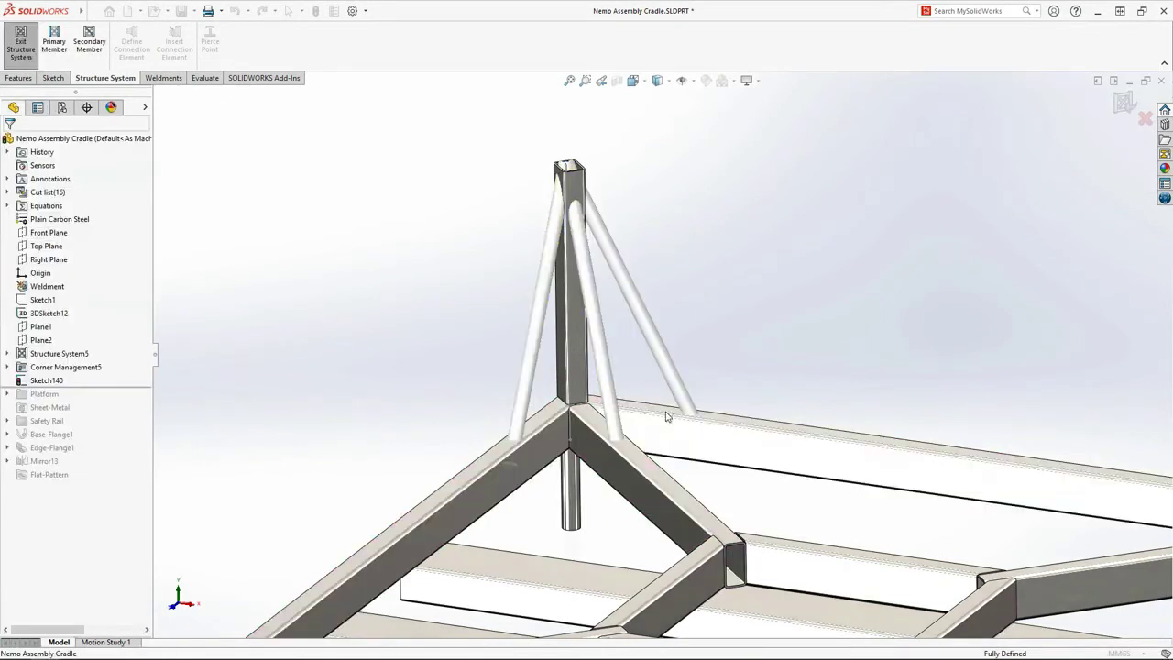
Finish the structure system, applying body trim to the simple corners and turning off Allow Extension for the complex corner at the post's top
click(21, 44)
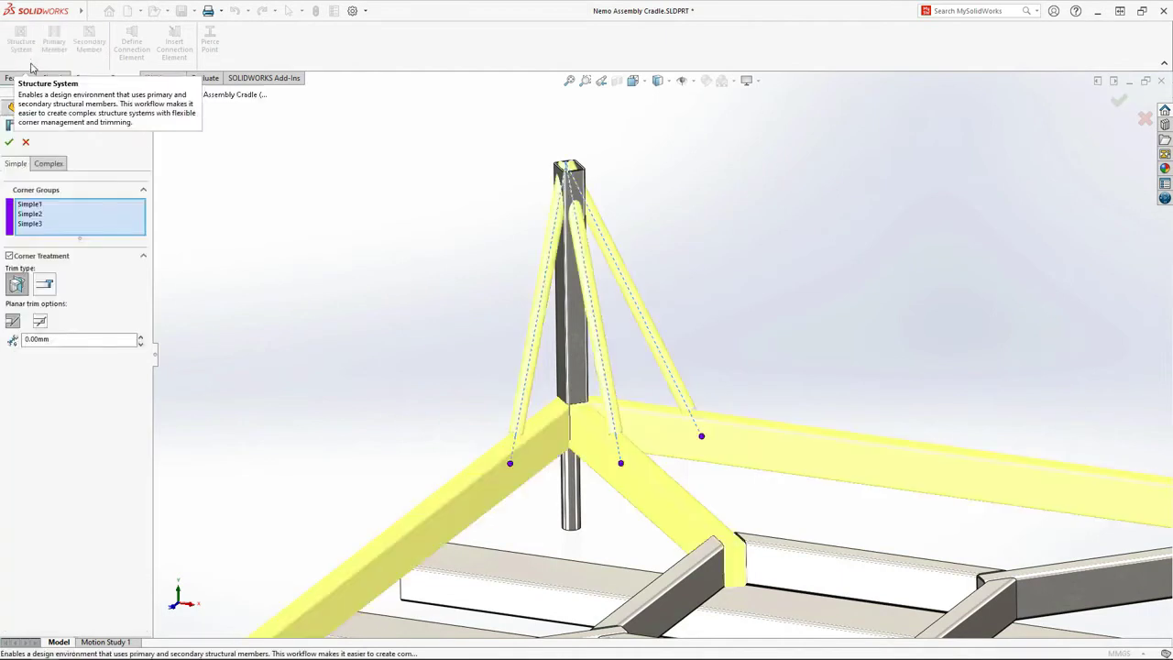
click(47, 284)
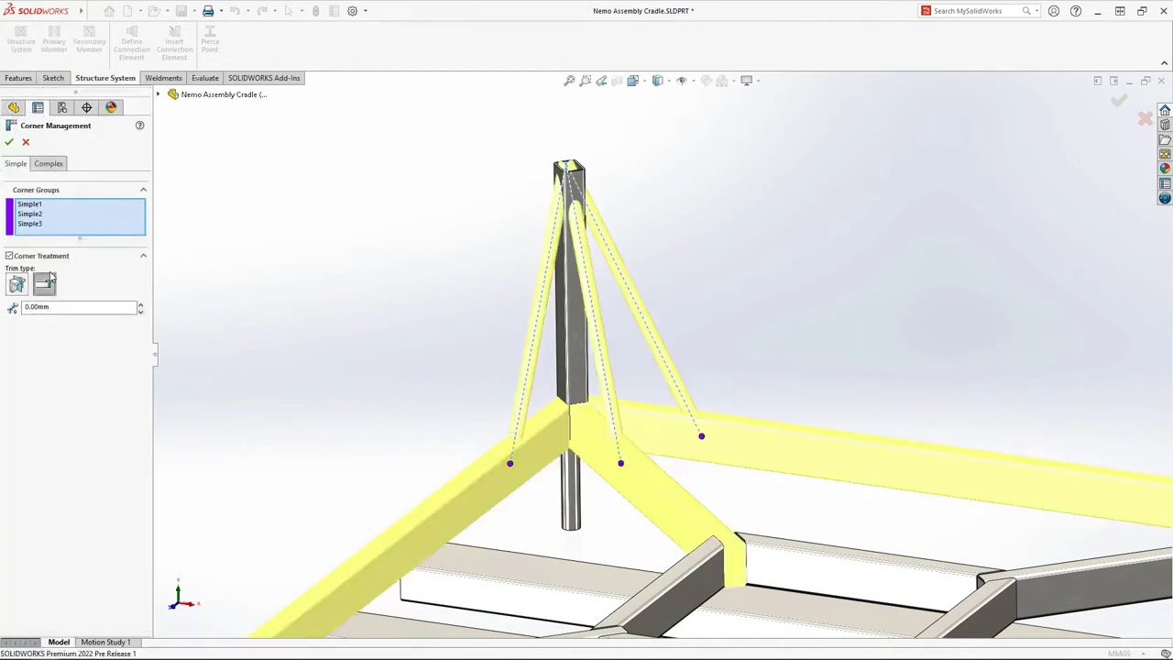
click(60, 163)
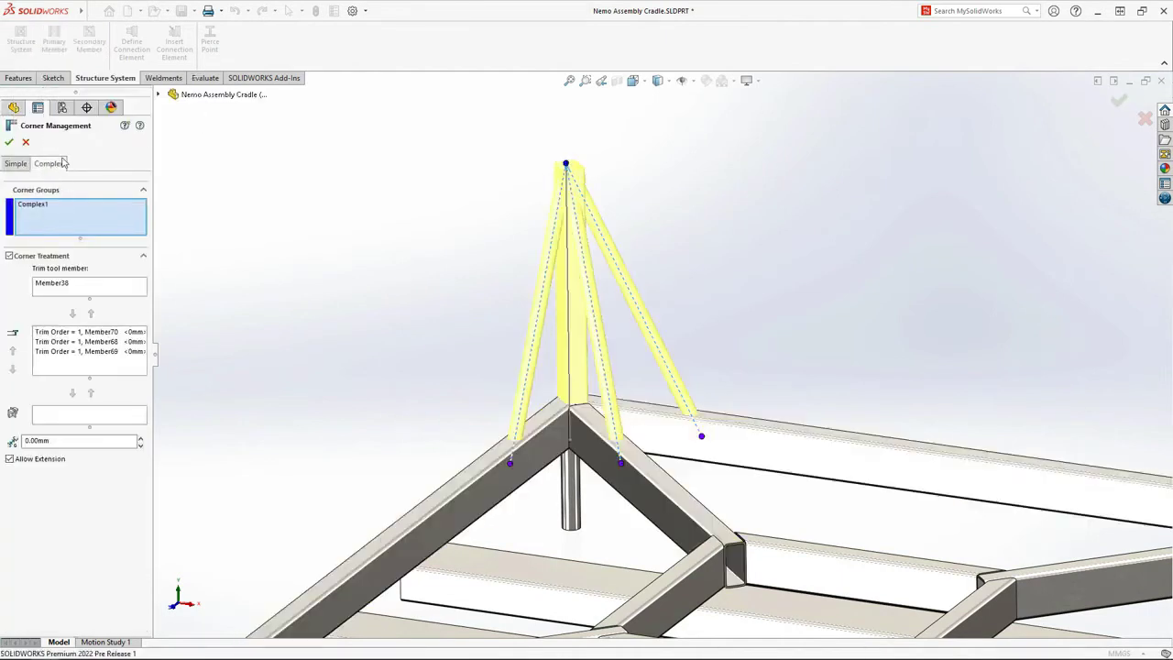
click(71, 333)
click(71, 341)
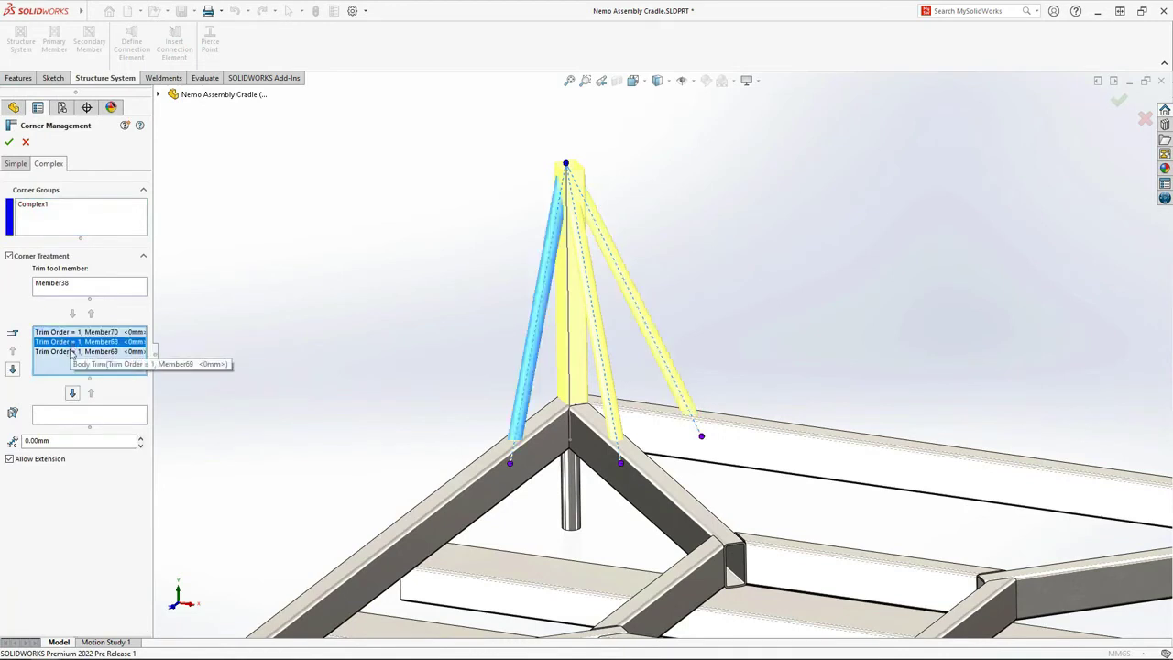
click(73, 352)
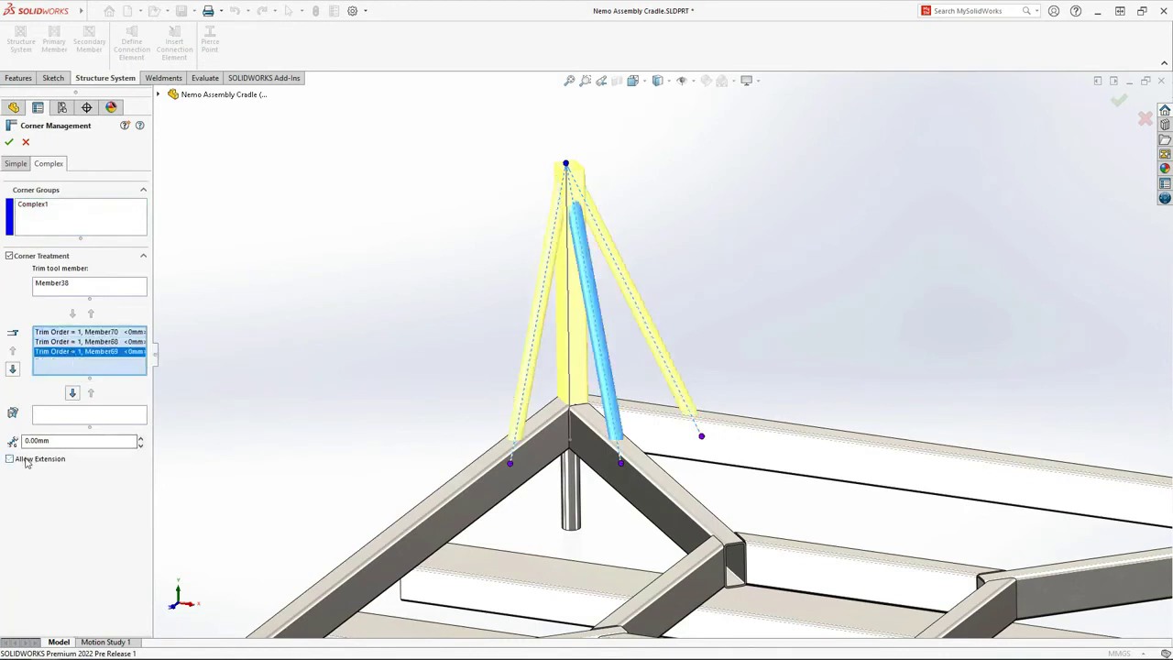
click(9, 143)
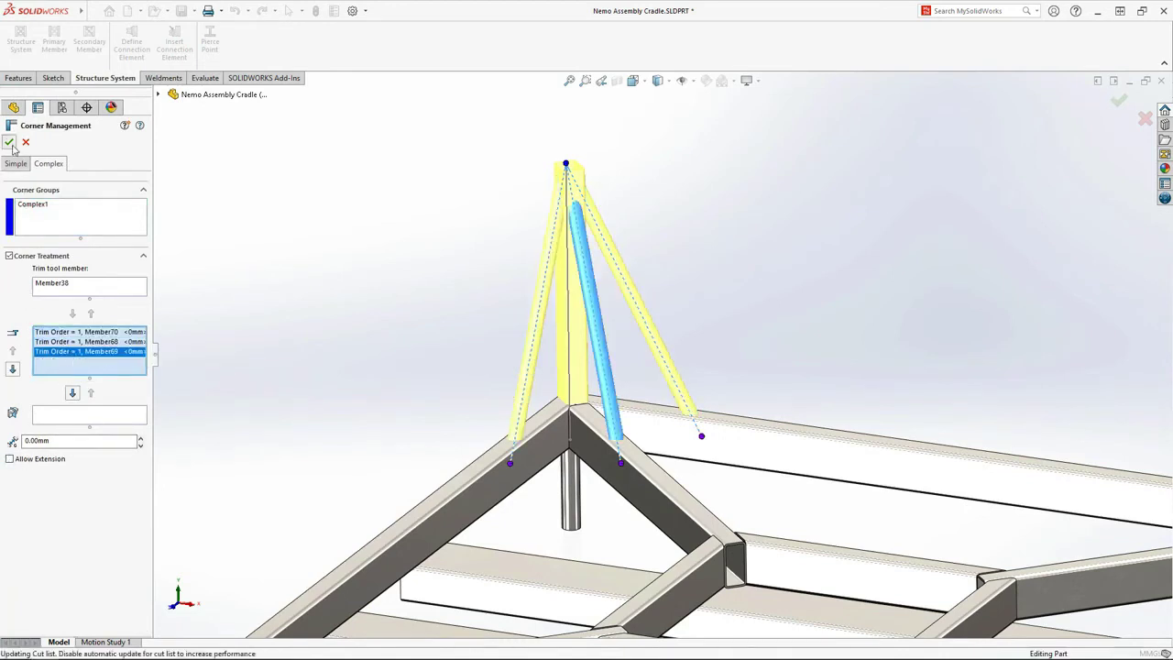
Insert a Plate 100 base plate connection element from the Sample standard on the lower end of the short leg beneath the post
click(174, 49)
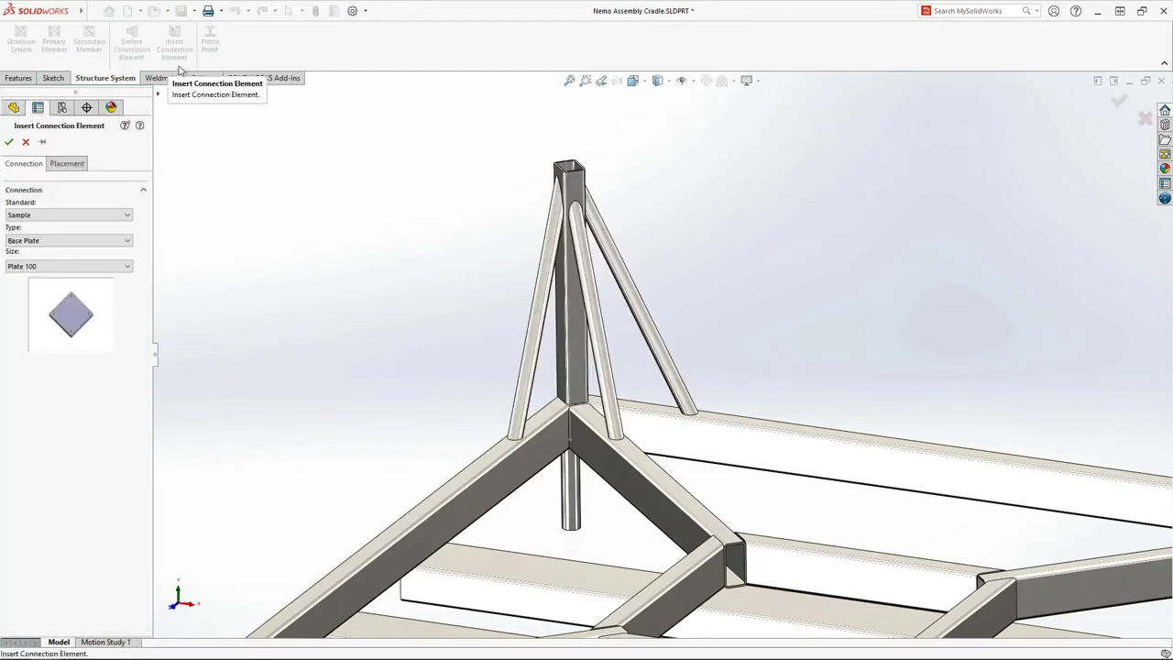
click(129, 239)
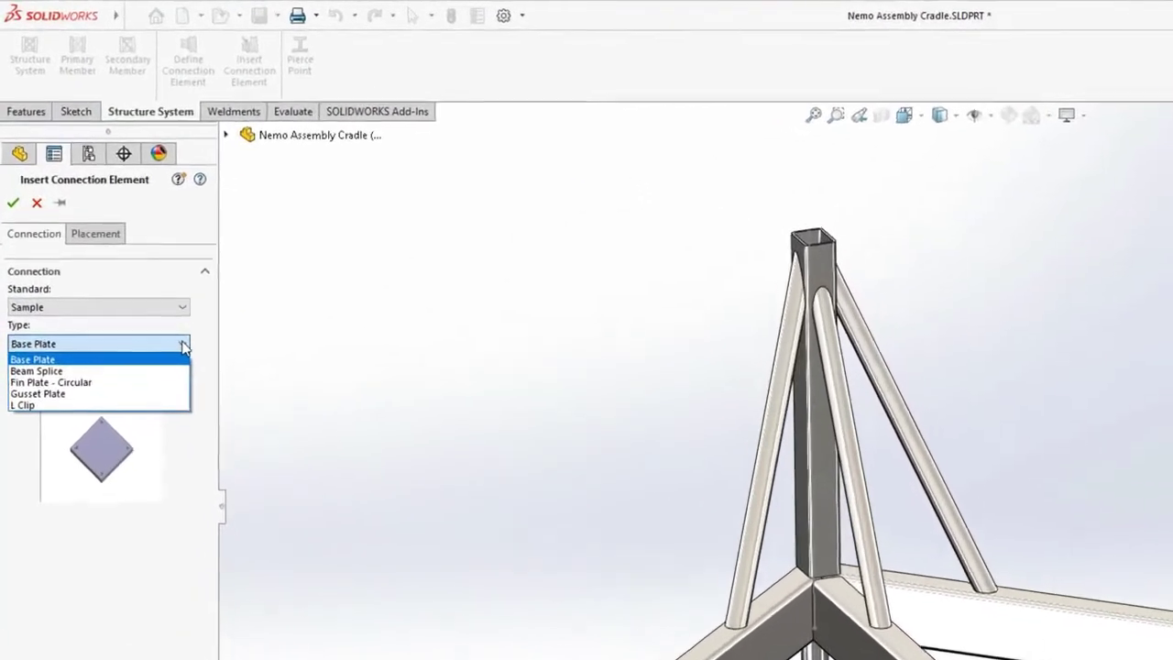
key(Down)
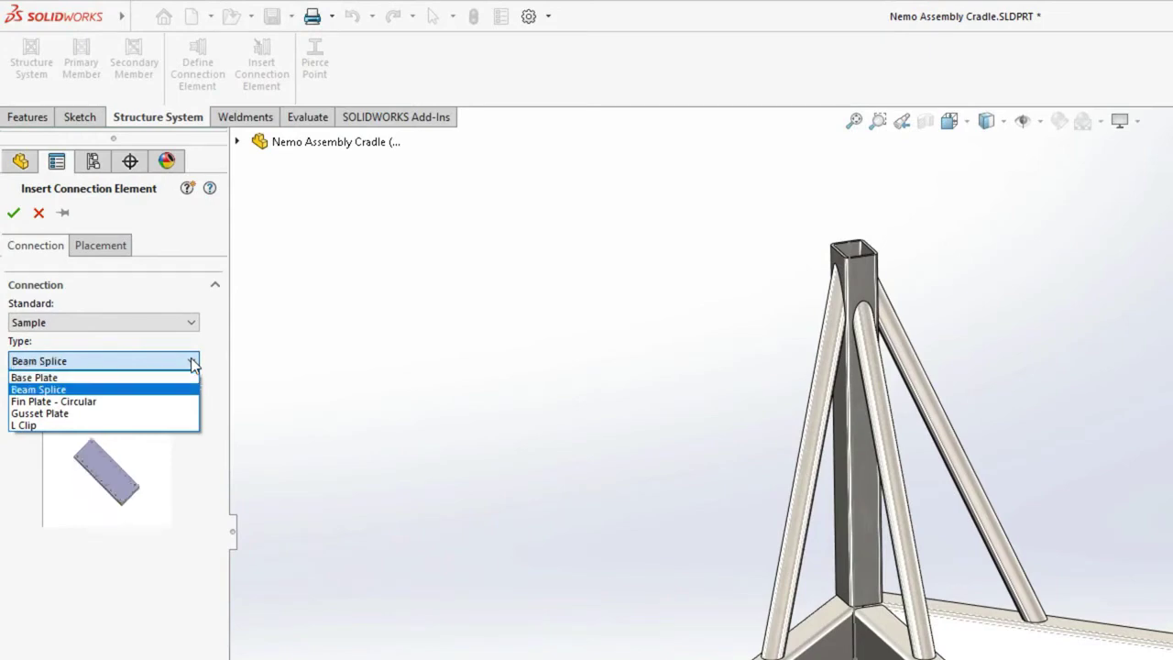
key(Down)
key(Down)
key(Down)
click(188, 377)
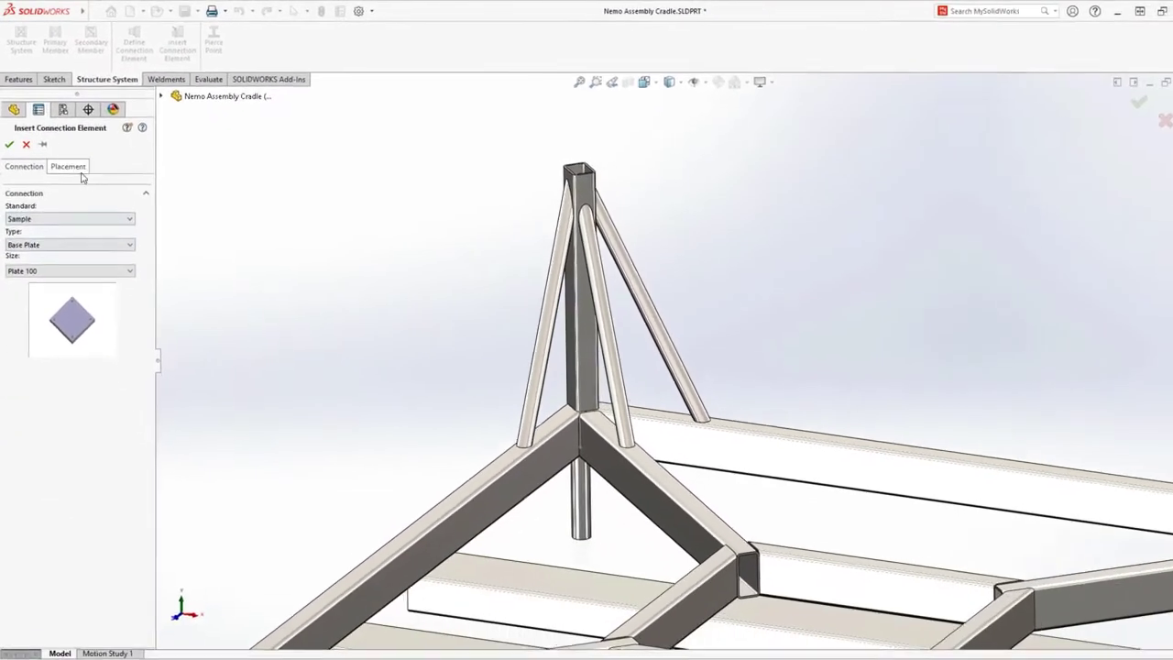
click(79, 169)
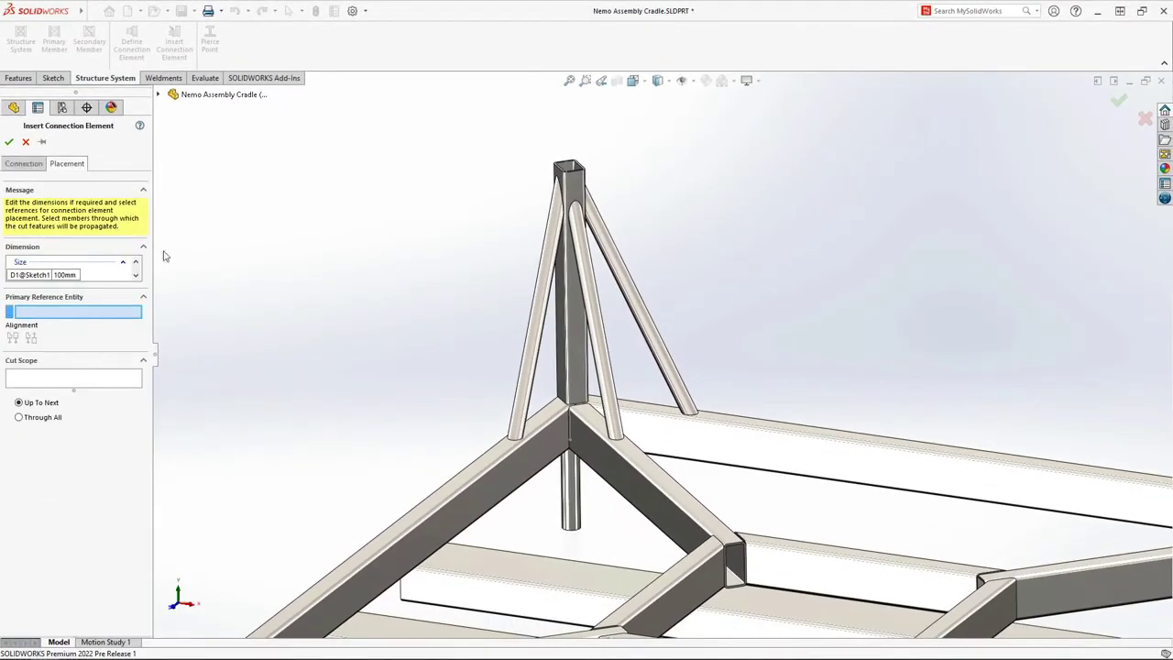
click(423, 536)
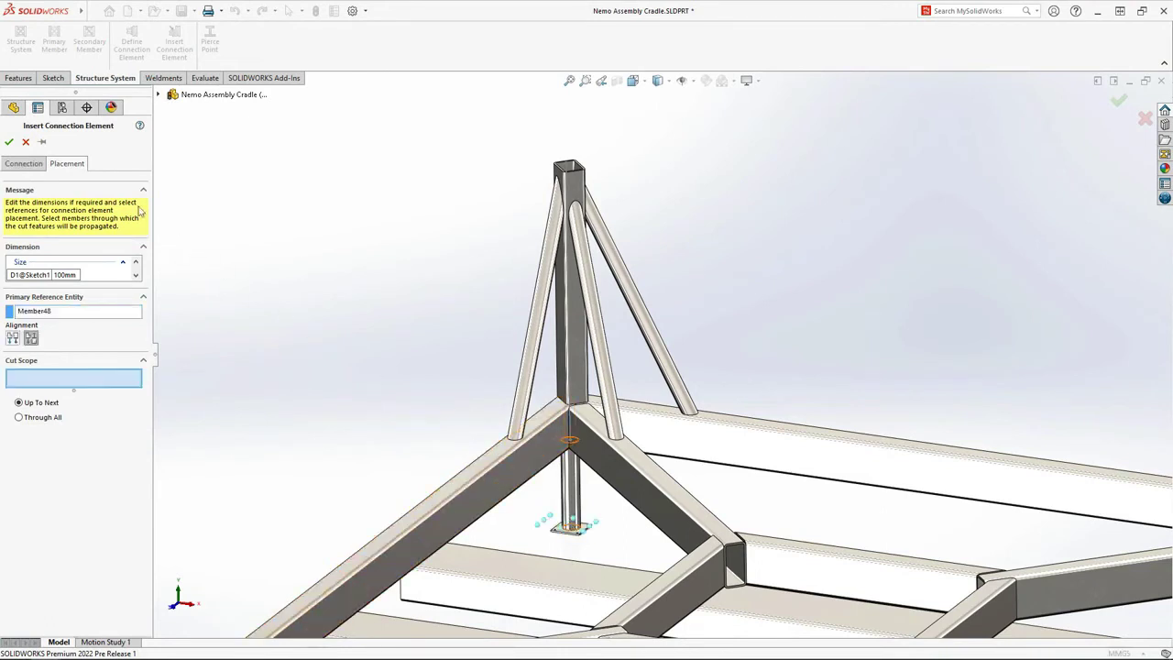
click(8, 143)
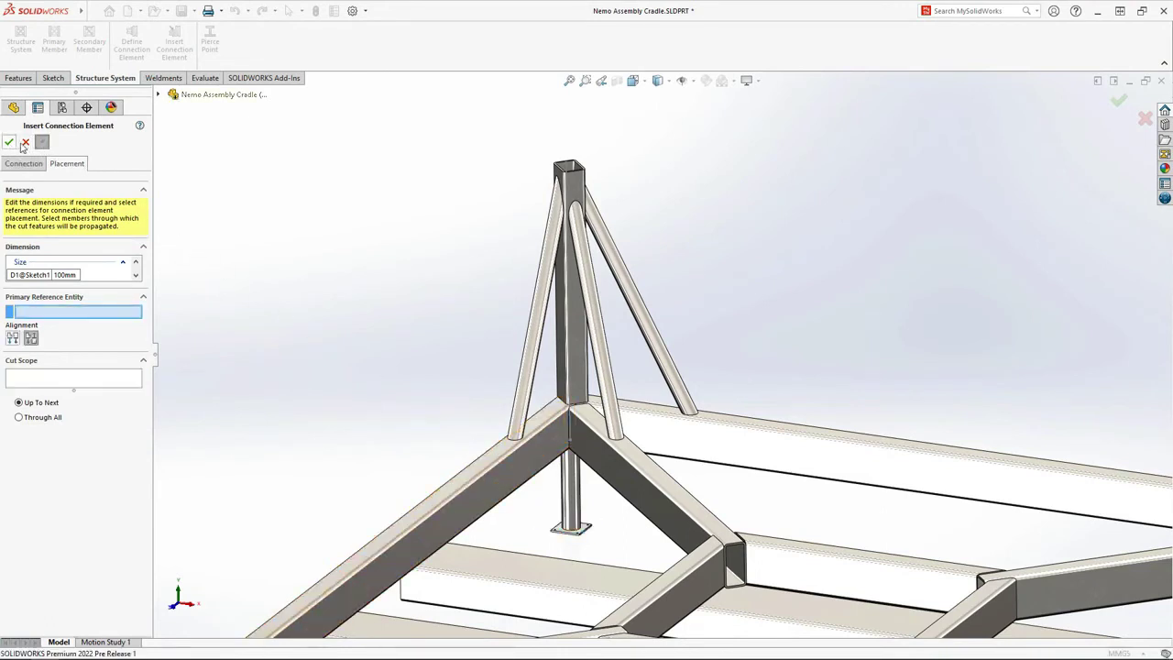
Insert a base plate connection element with a 150 mm size on the upper end of the vertical post
click(568, 165)
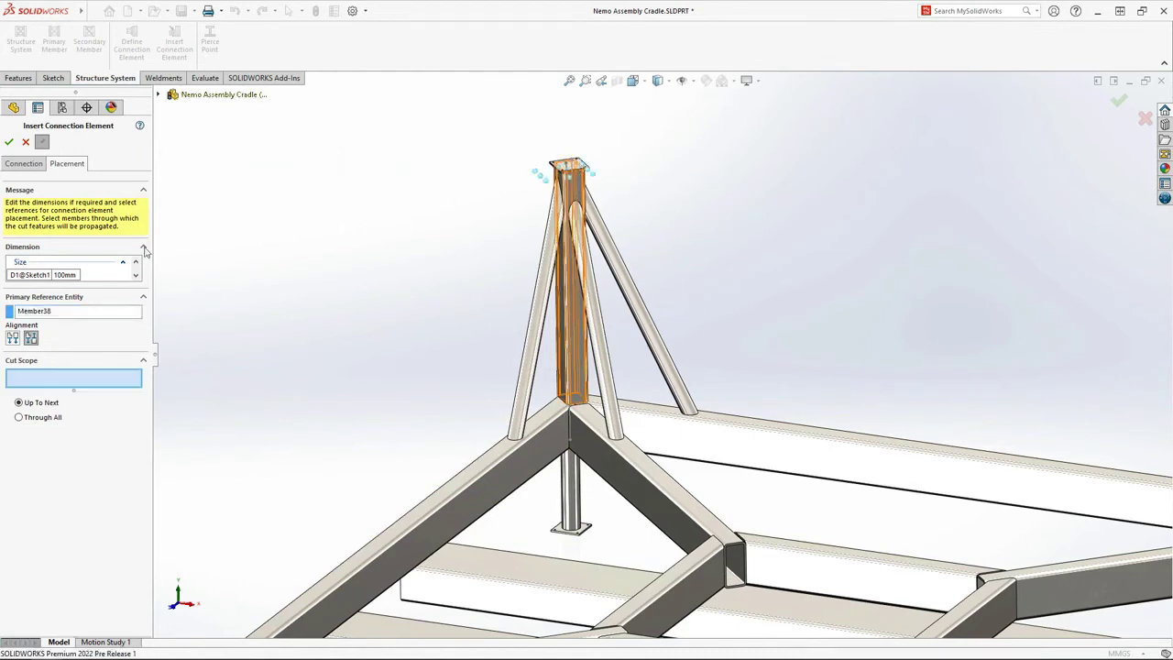
click(73, 275)
text(150)
key(Return)
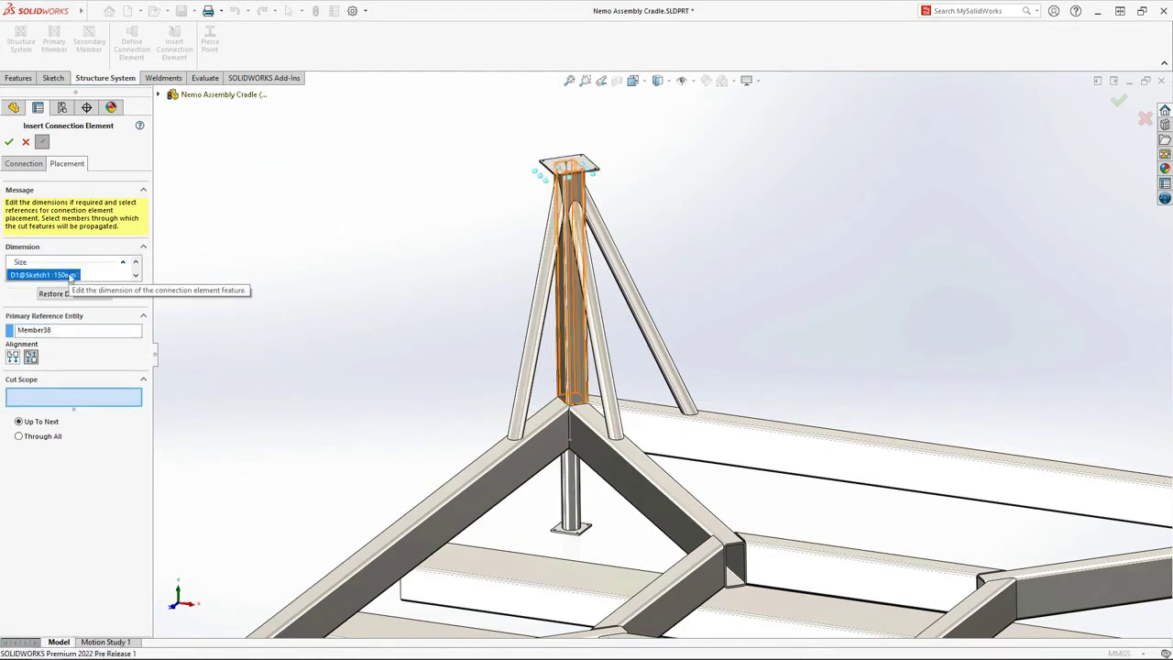
click(8, 143)
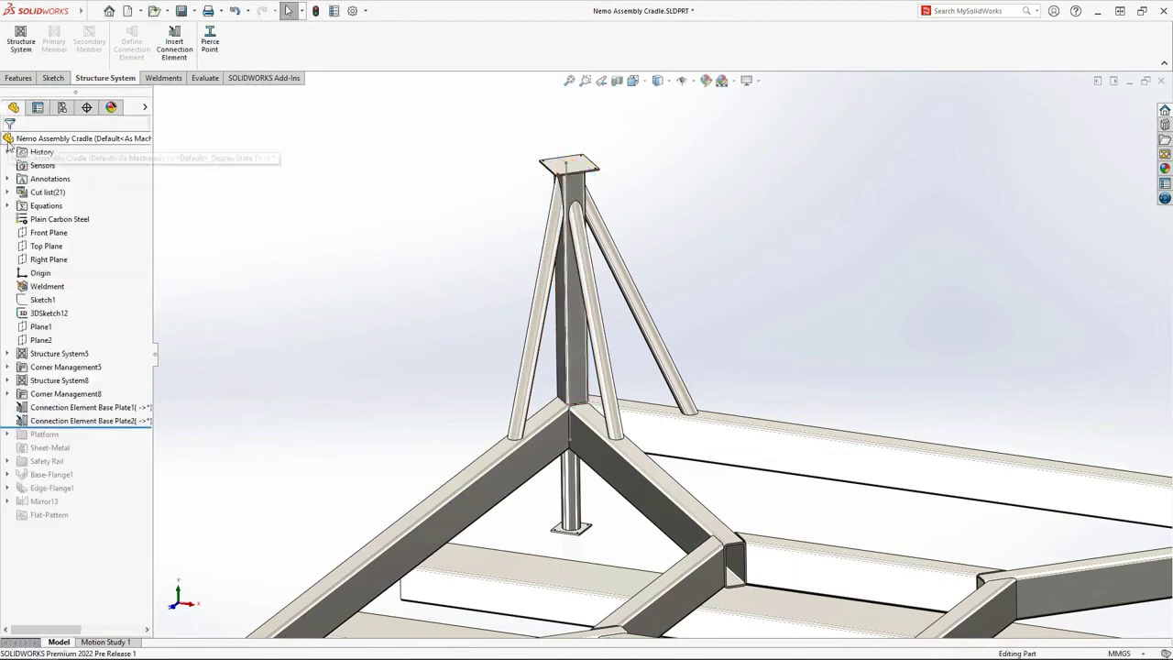
Insert an L 100 L Clip joining the diagonal beam to the crossbeam, referencing the crossbeam's horizontal plane and cutting both members Up To Next
click(177, 57)
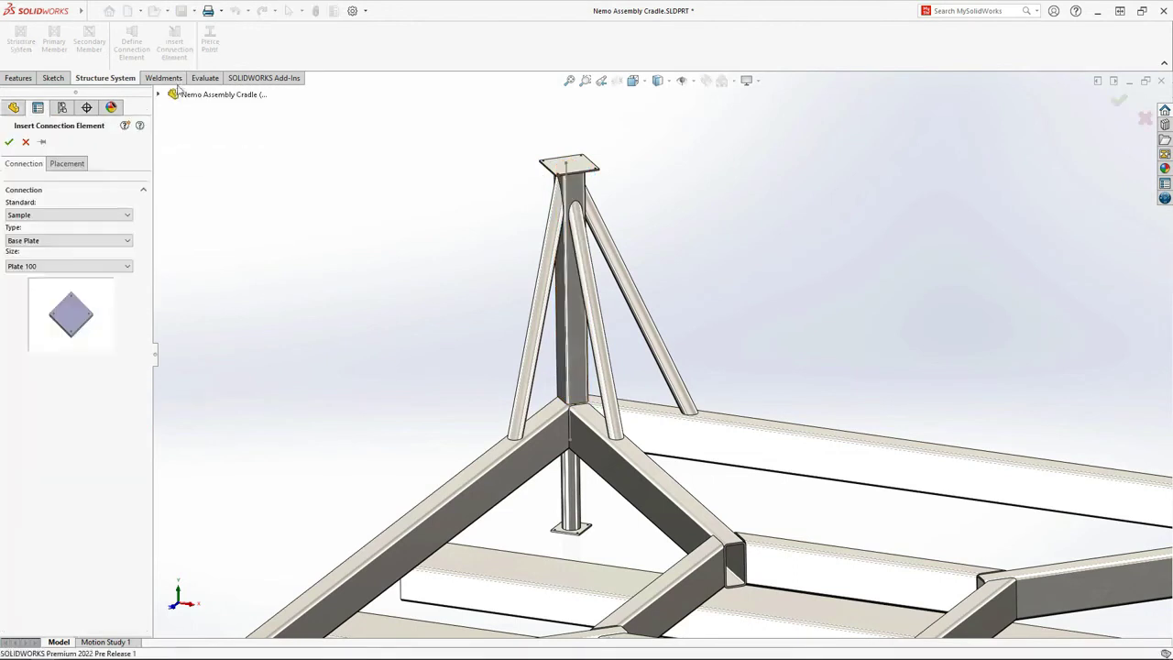
click(129, 240)
click(117, 282)
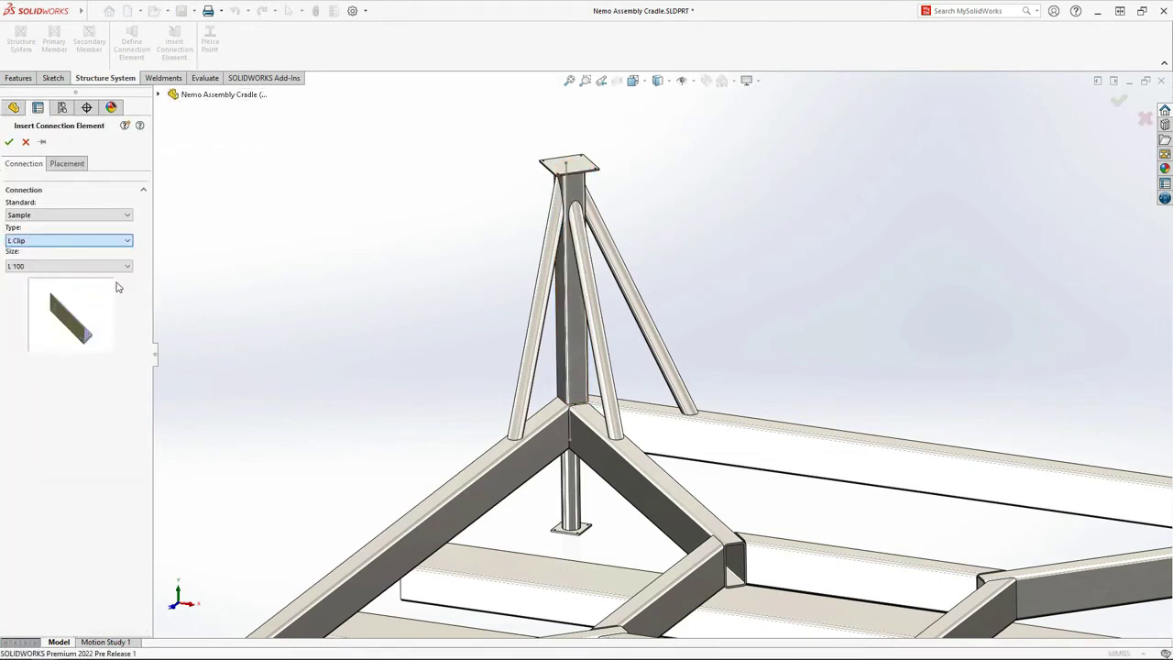
click(66, 163)
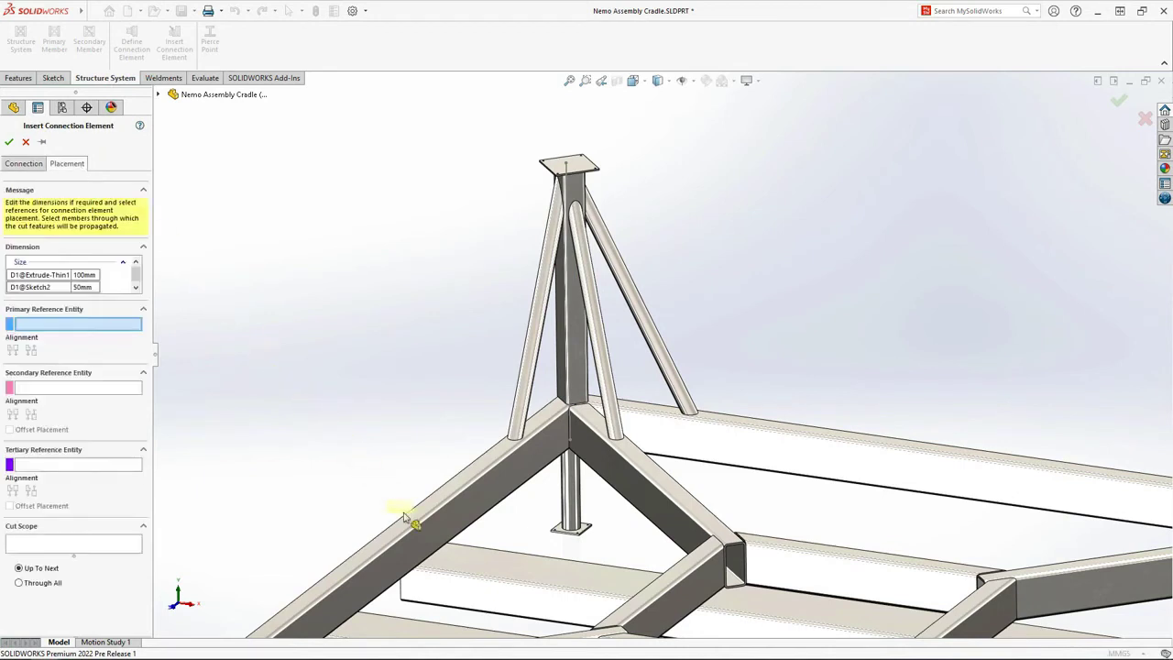
click(427, 538)
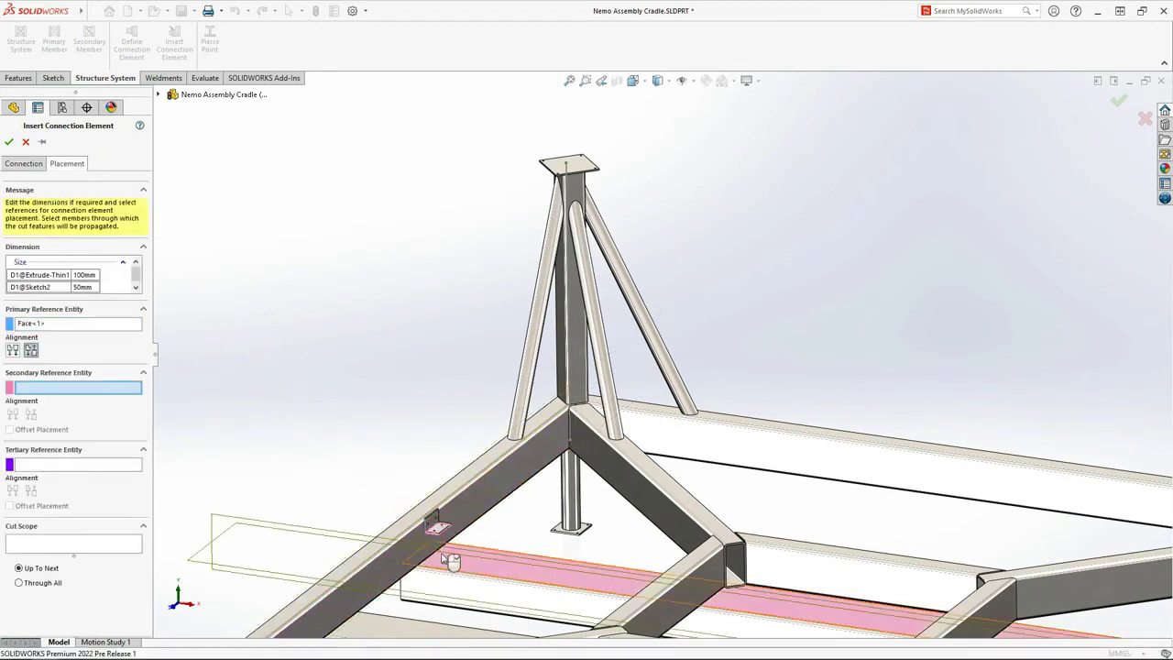
click(450, 561)
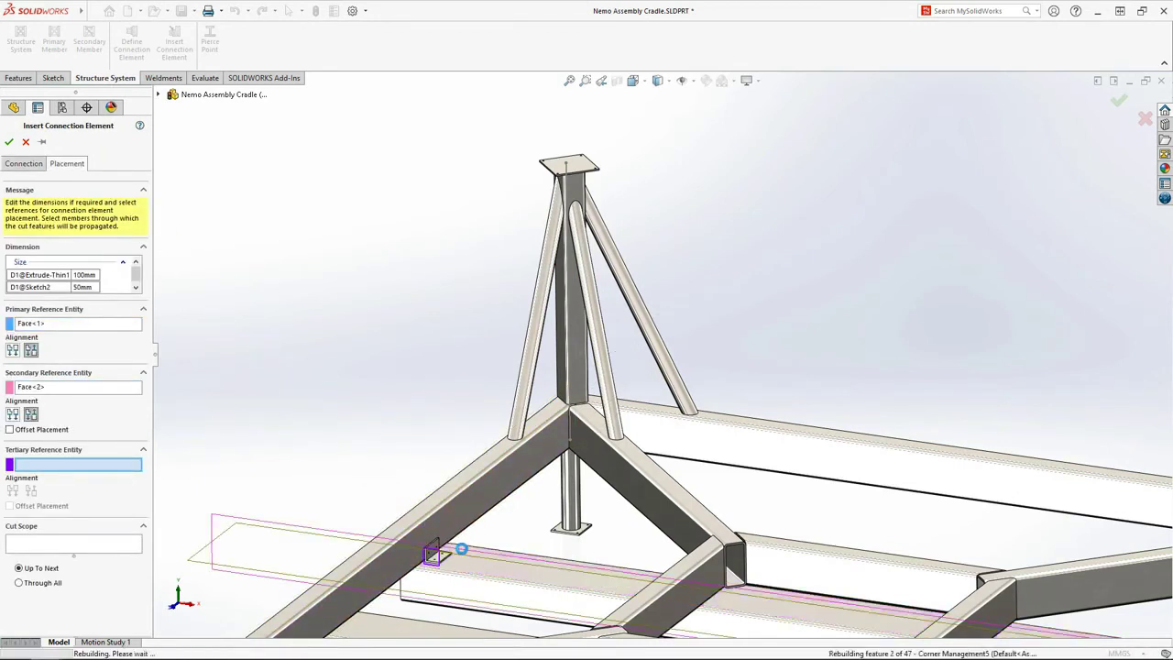
click(464, 557)
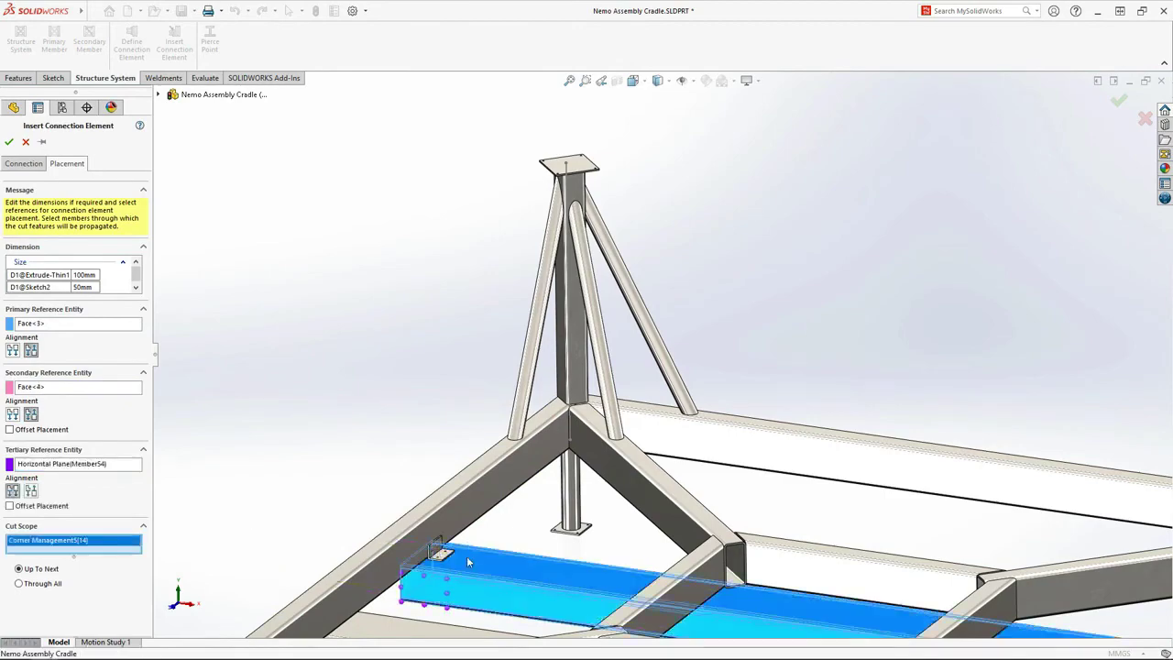
click(465, 519)
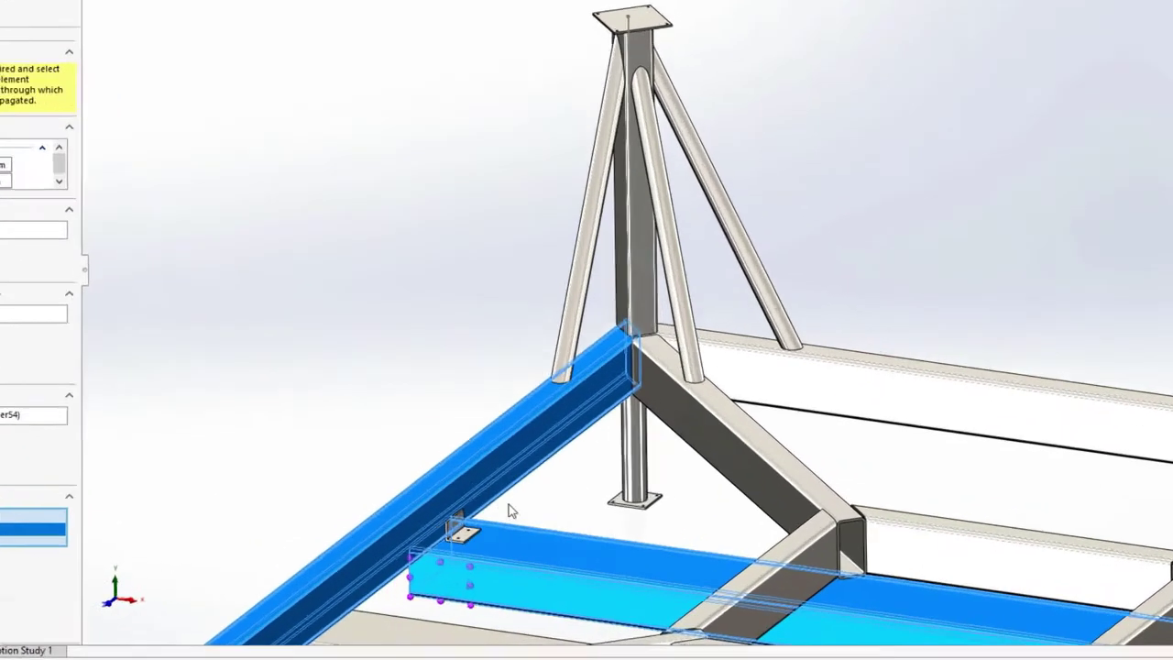
key(Return)
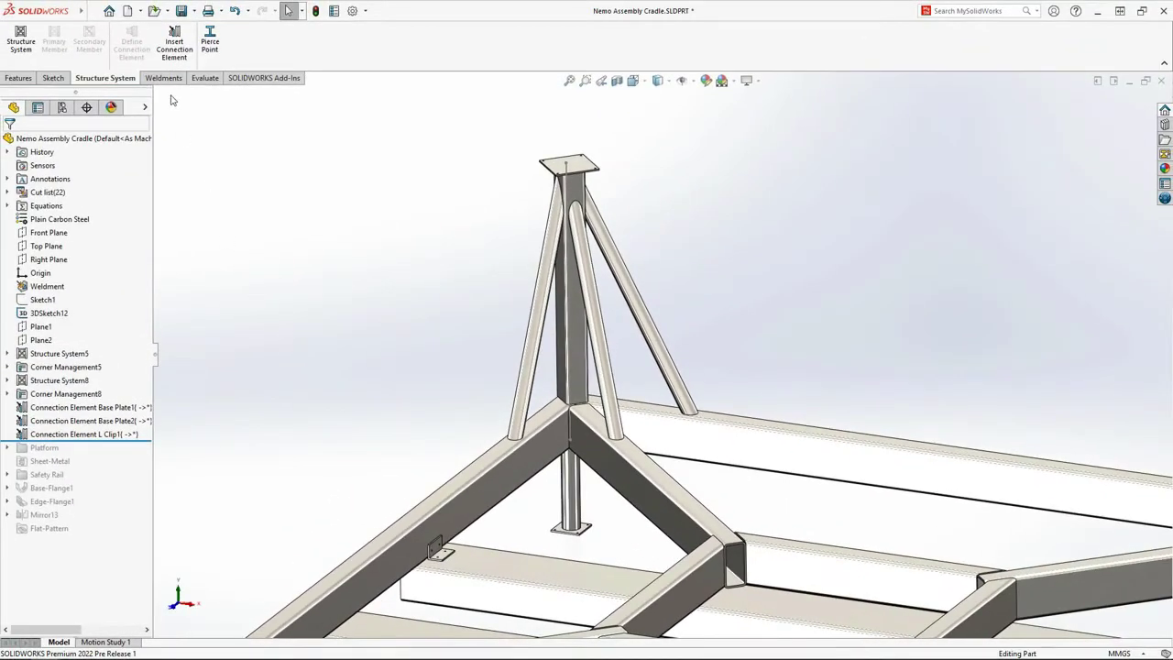
Add a 5 mm thick end cap to the open tube end at the frame's inner corner nearest the post
click(161, 78)
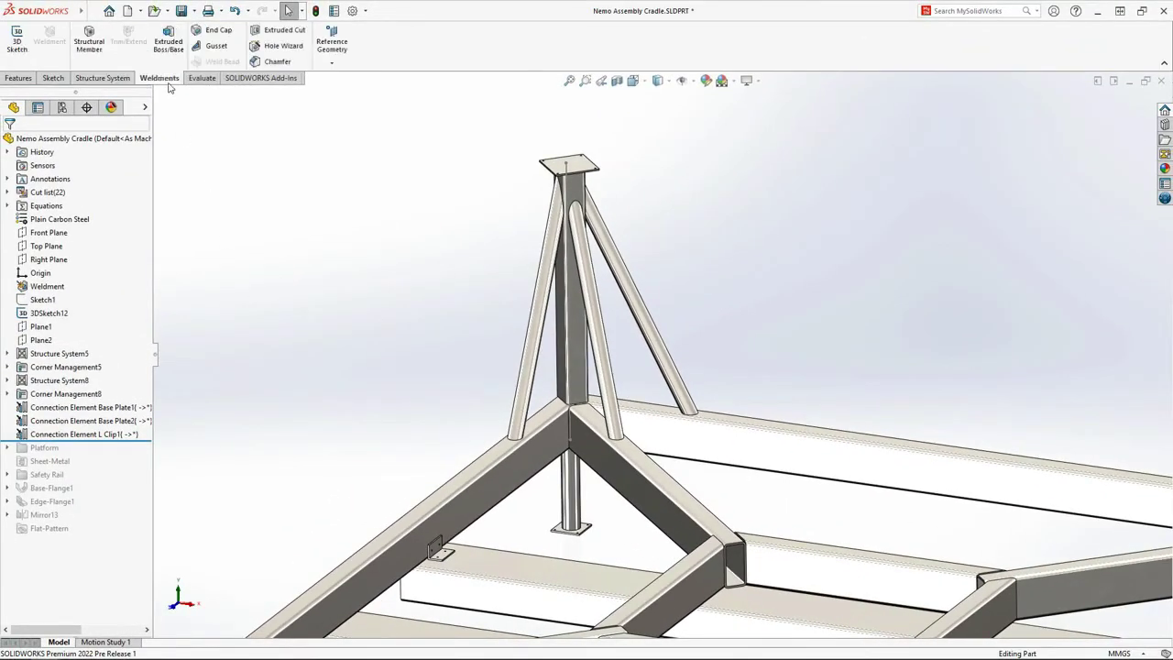
click(216, 31)
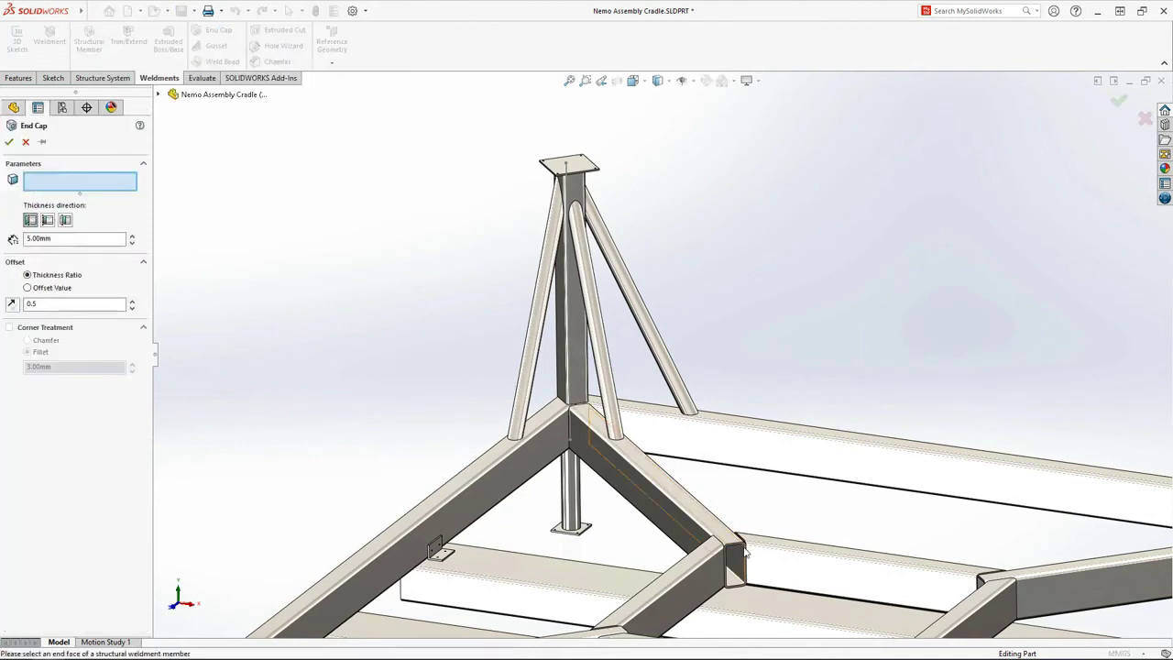
click(740, 554)
key(Return)
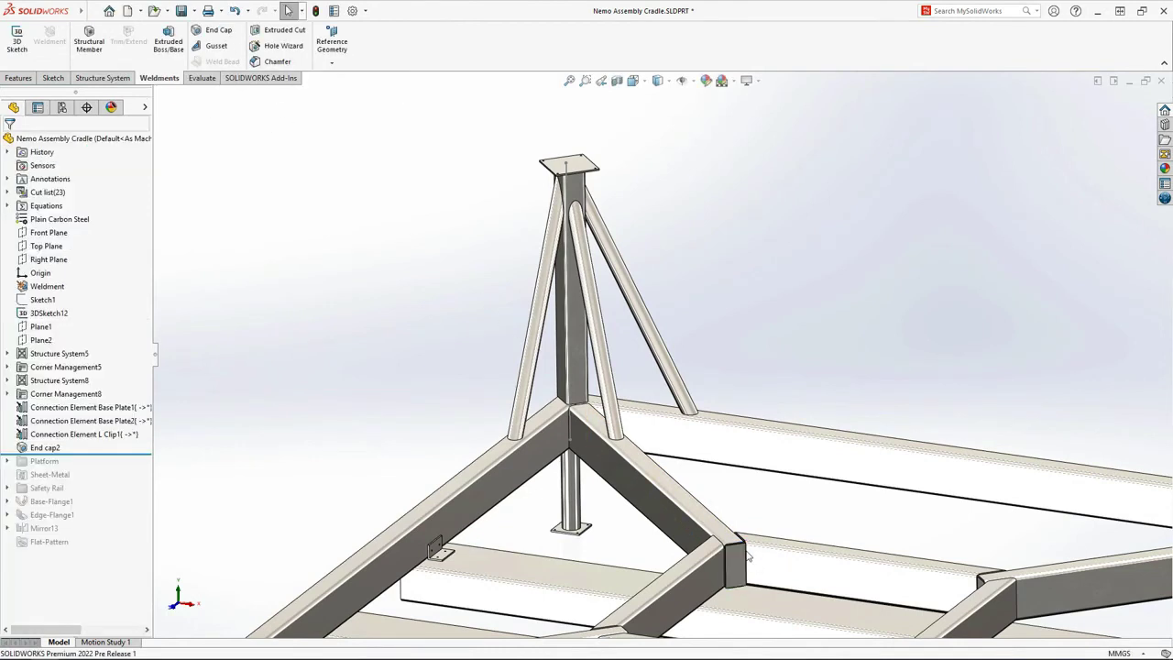
Mirror the short leg, its base plate, the L clip and the end cap as bodies about the Front Plane and Right Plane
key(f)
key(s)
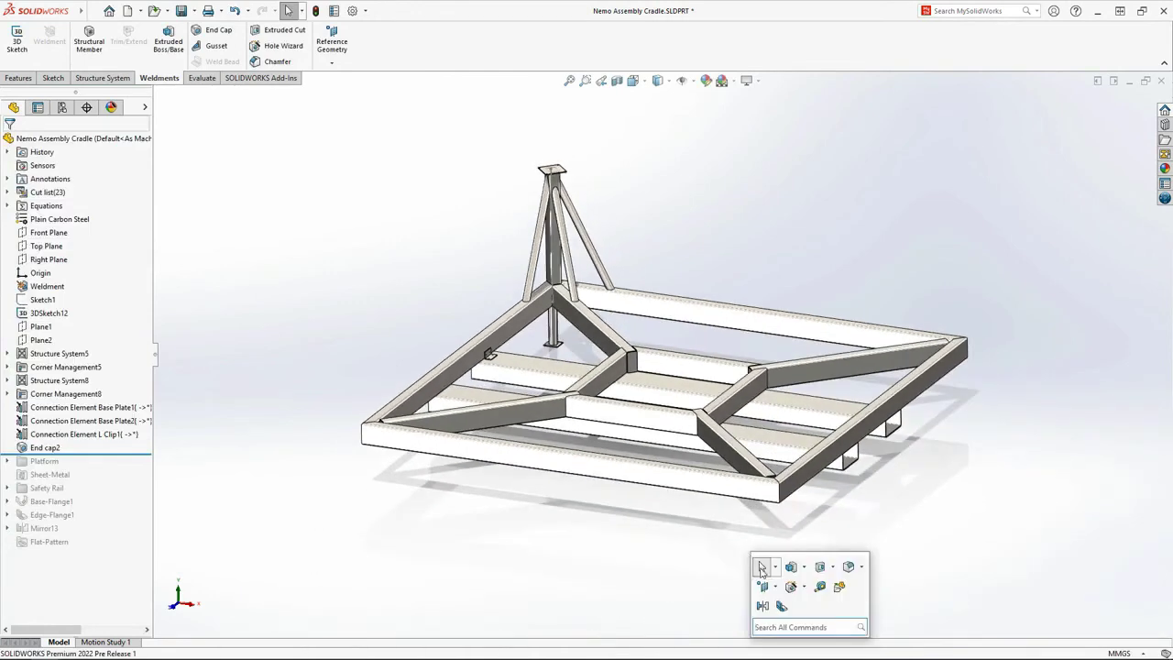
click(762, 606)
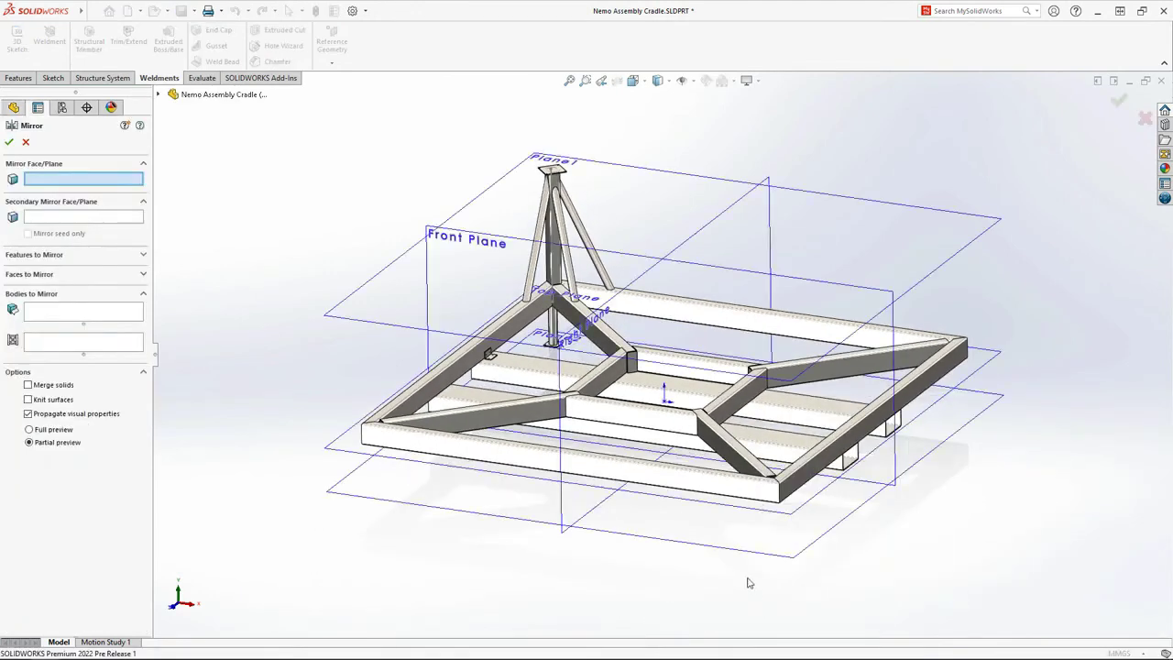
click(656, 258)
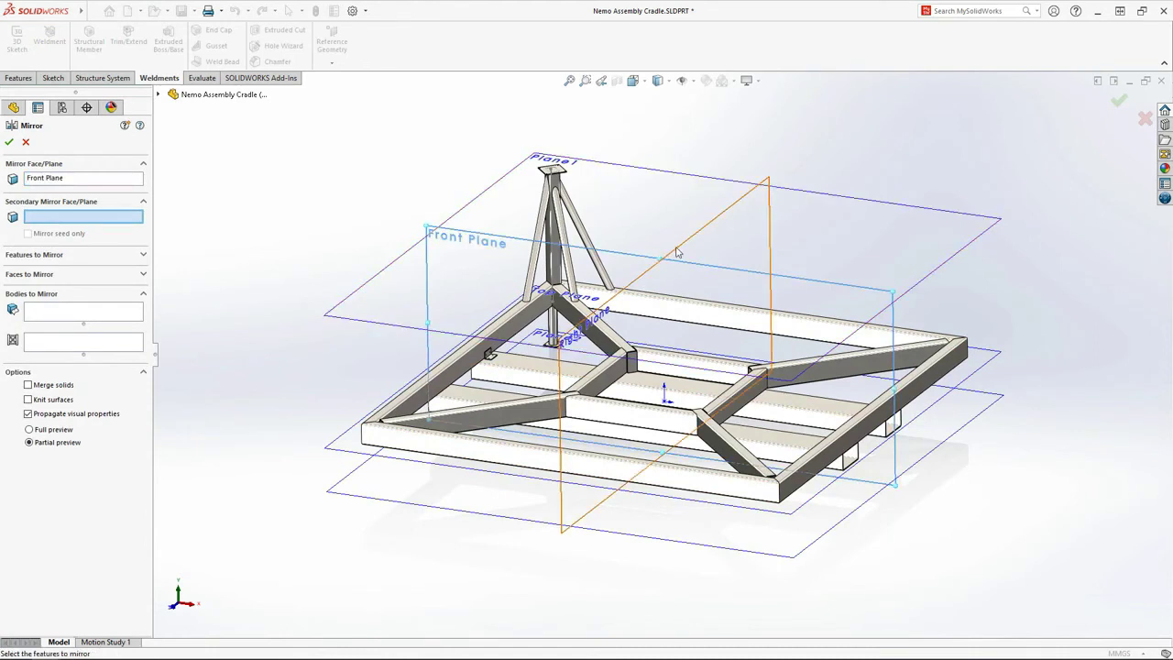
click(678, 250)
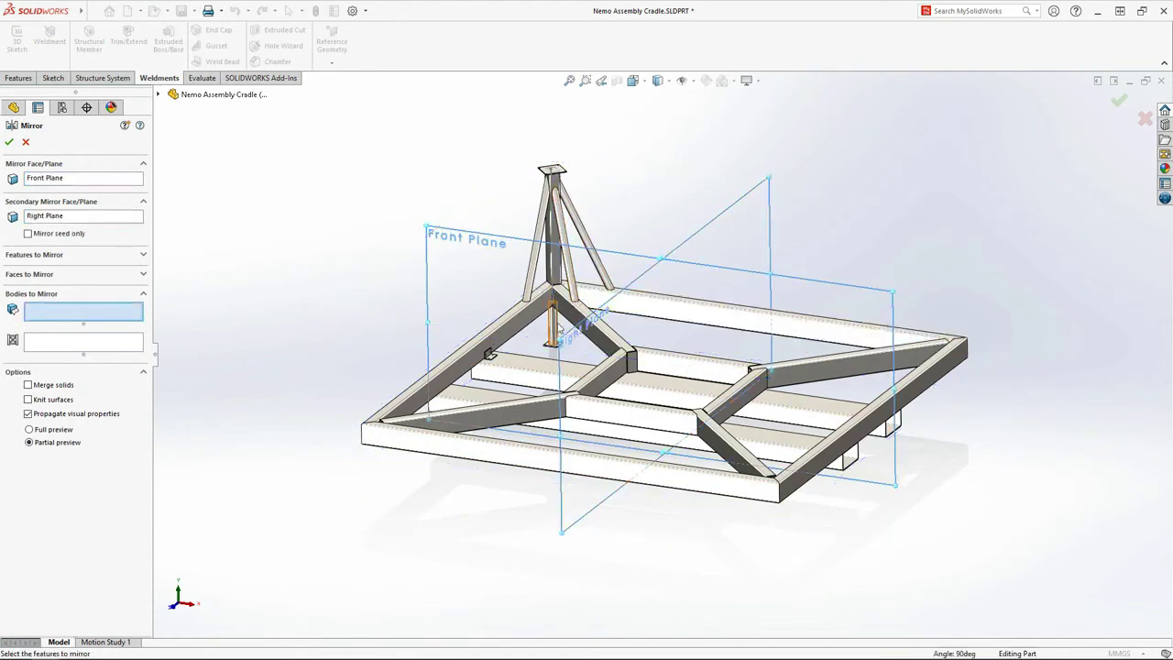
click(557, 343)
click(496, 359)
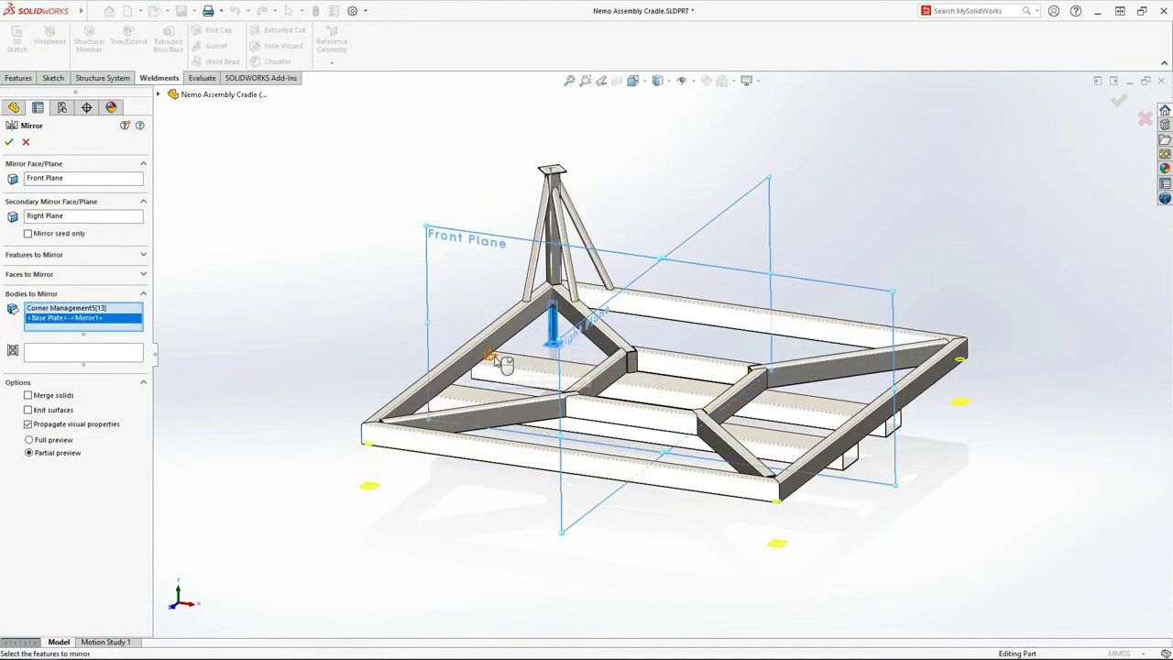
click(493, 356)
click(632, 361)
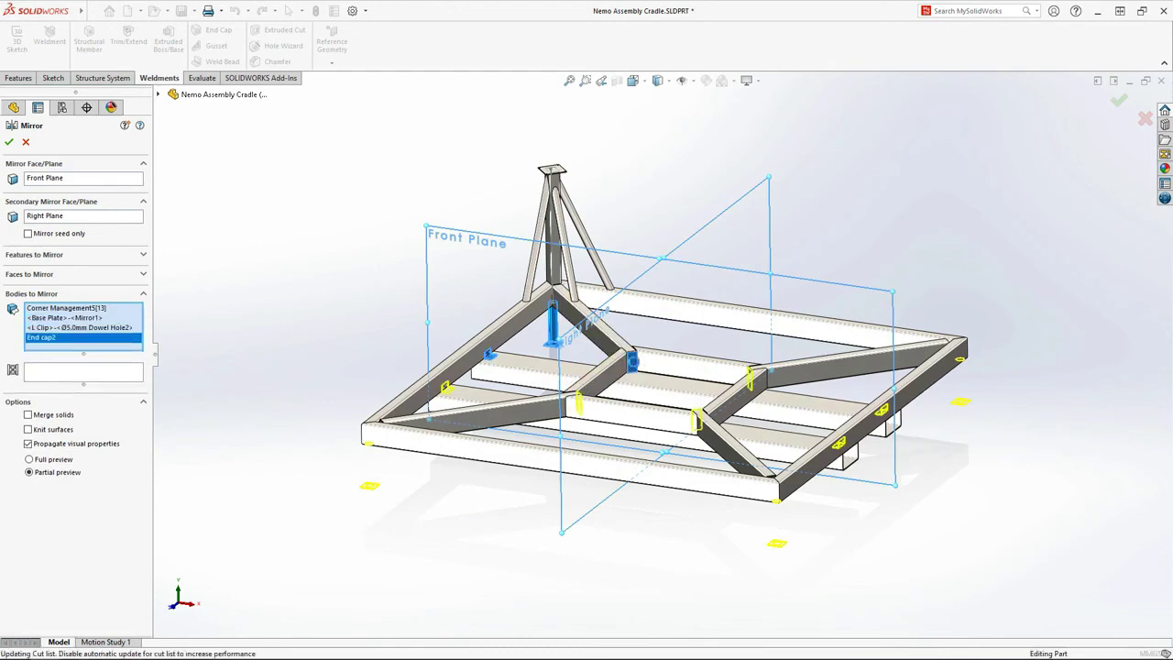
Mirror the upright post and its diagonal braces as bodies about the Right Plane and the top face of the upper base plate
key(s)
click(650, 416)
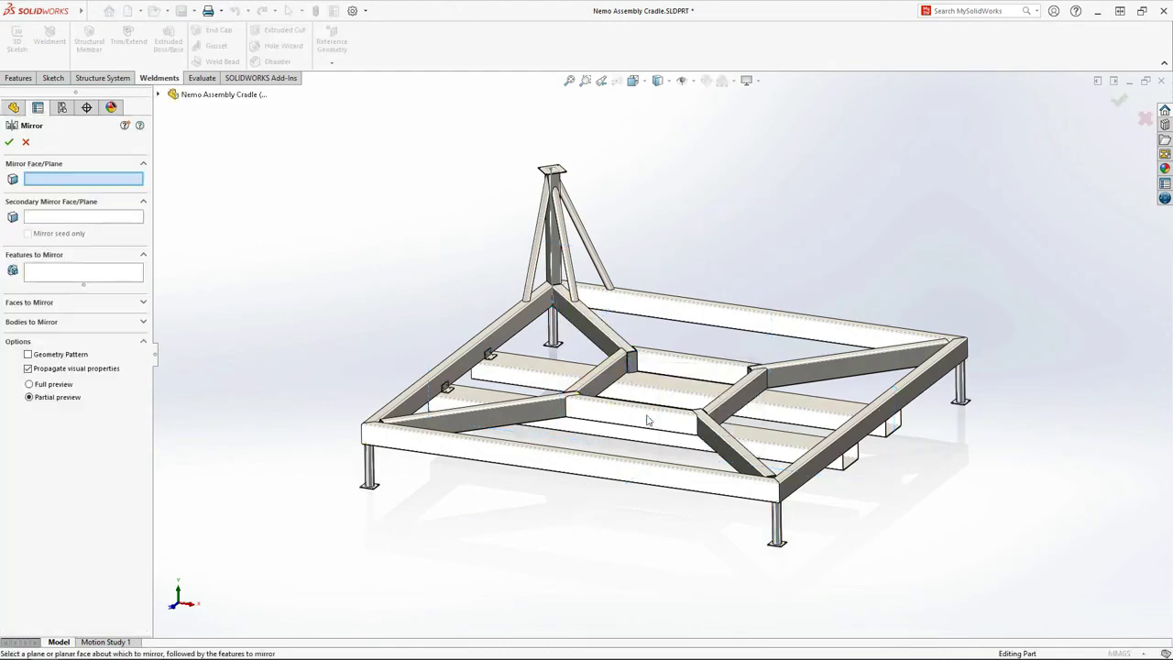
click(693, 241)
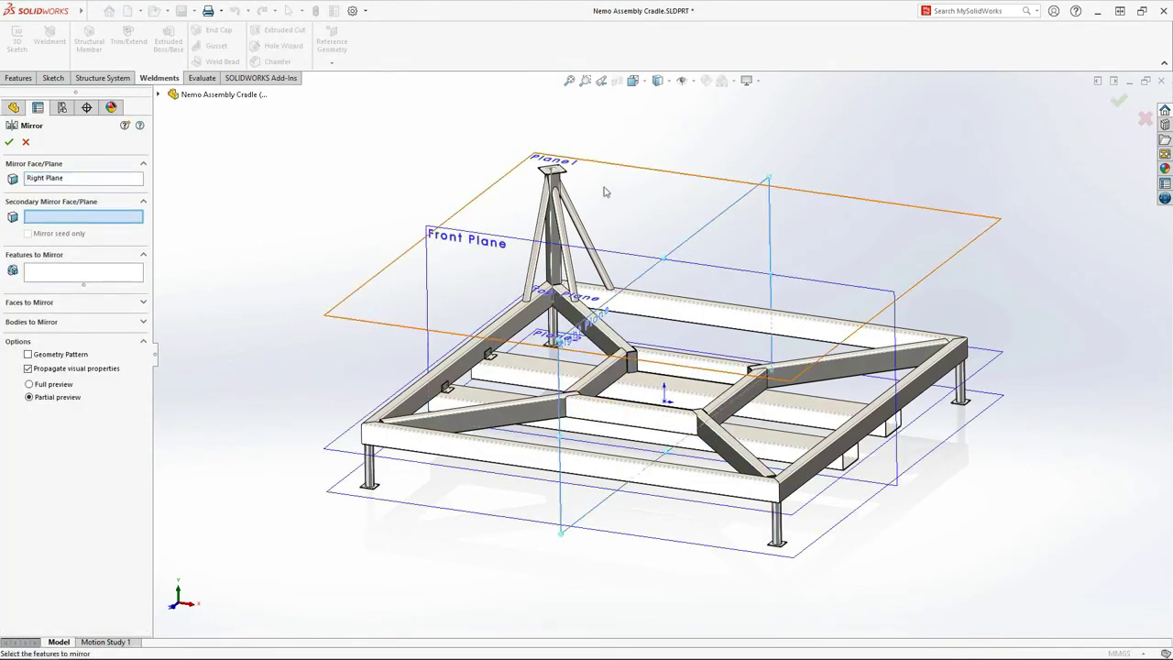
click(555, 172)
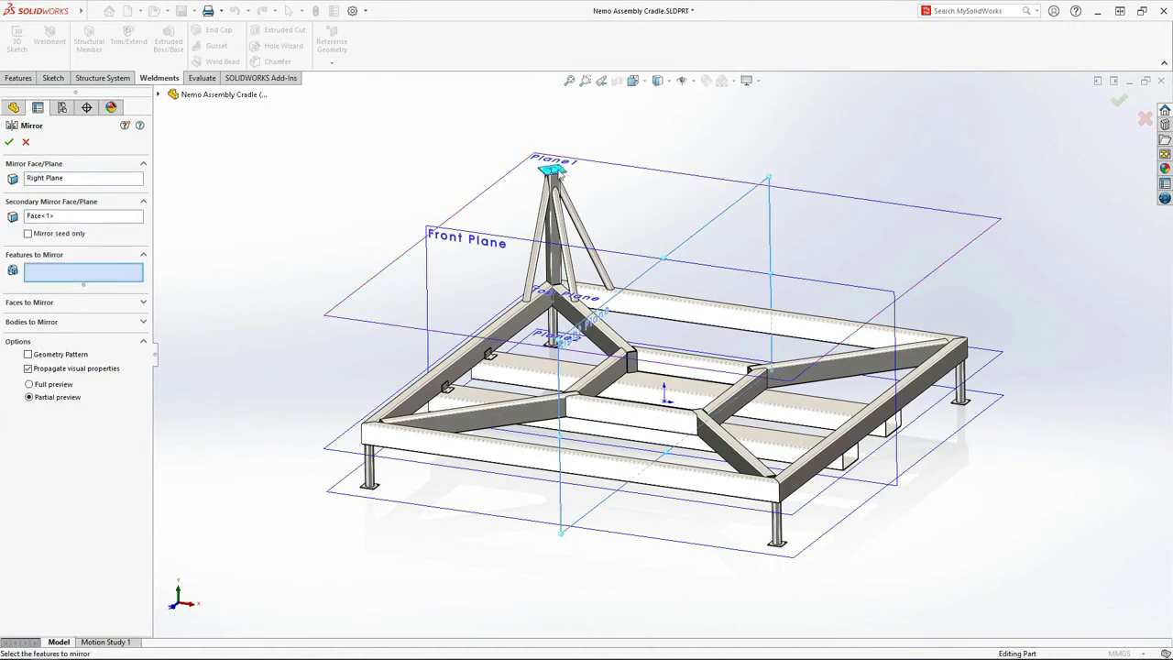
click(143, 321)
drag(447, 132, 632, 311)
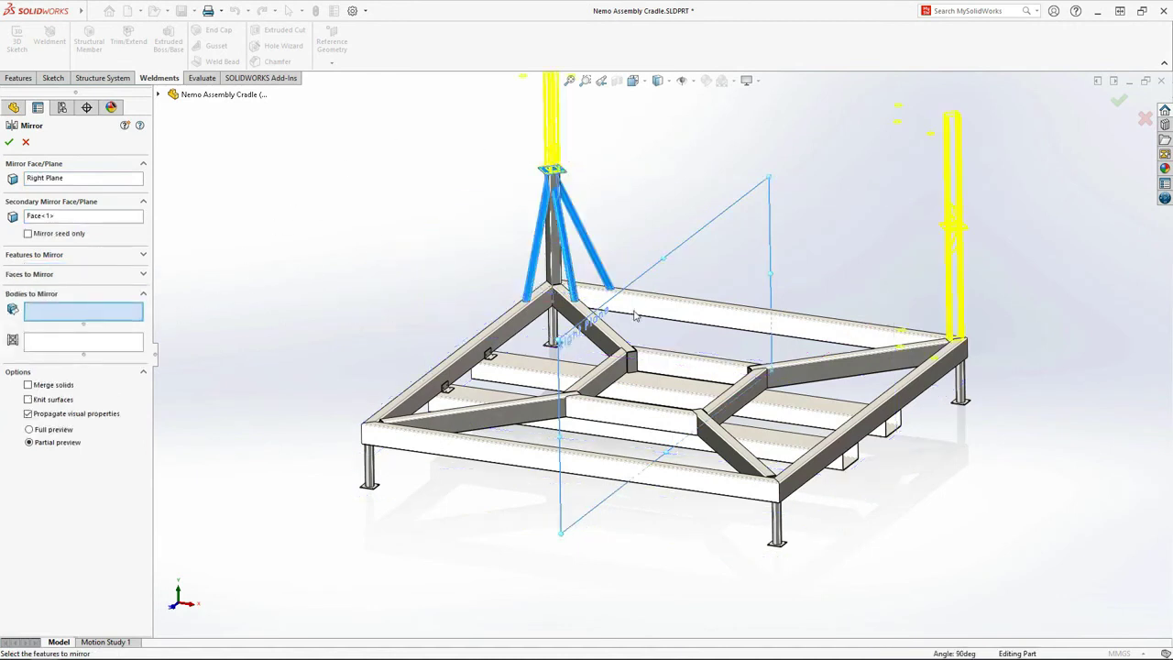
key(Return)
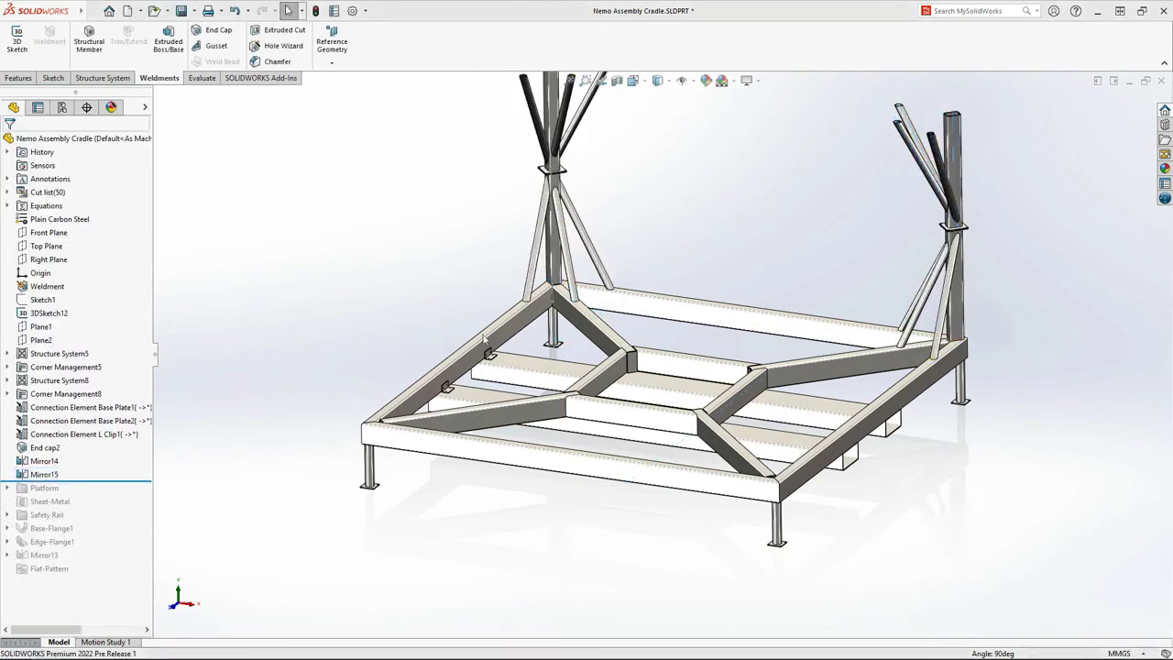
Roll the model forward to just after Edge-Flange1 and start an edge flange on the platform skirt's curved and adjoining straight lower edges
drag(129, 480, 126, 540)
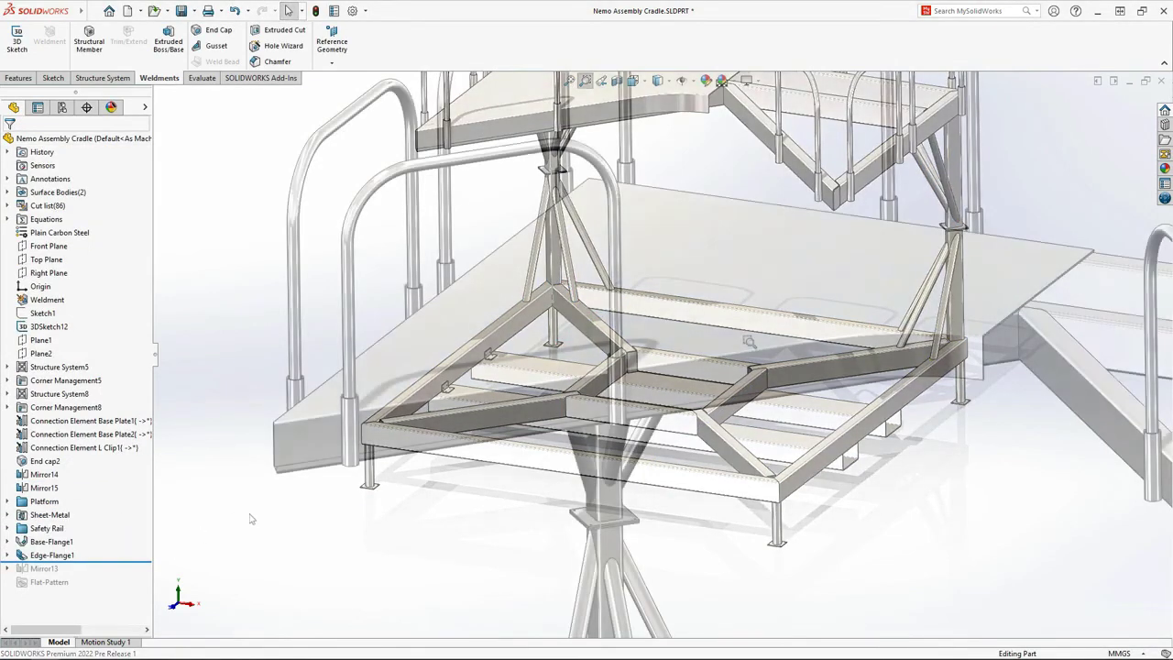
key(s)
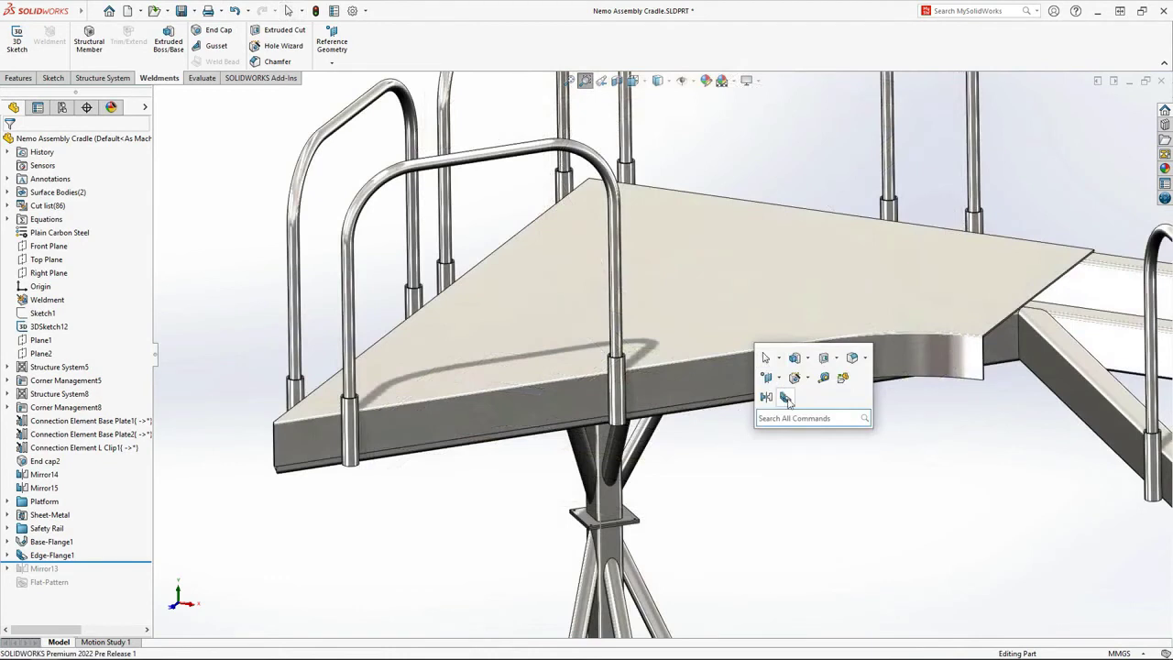
click(787, 399)
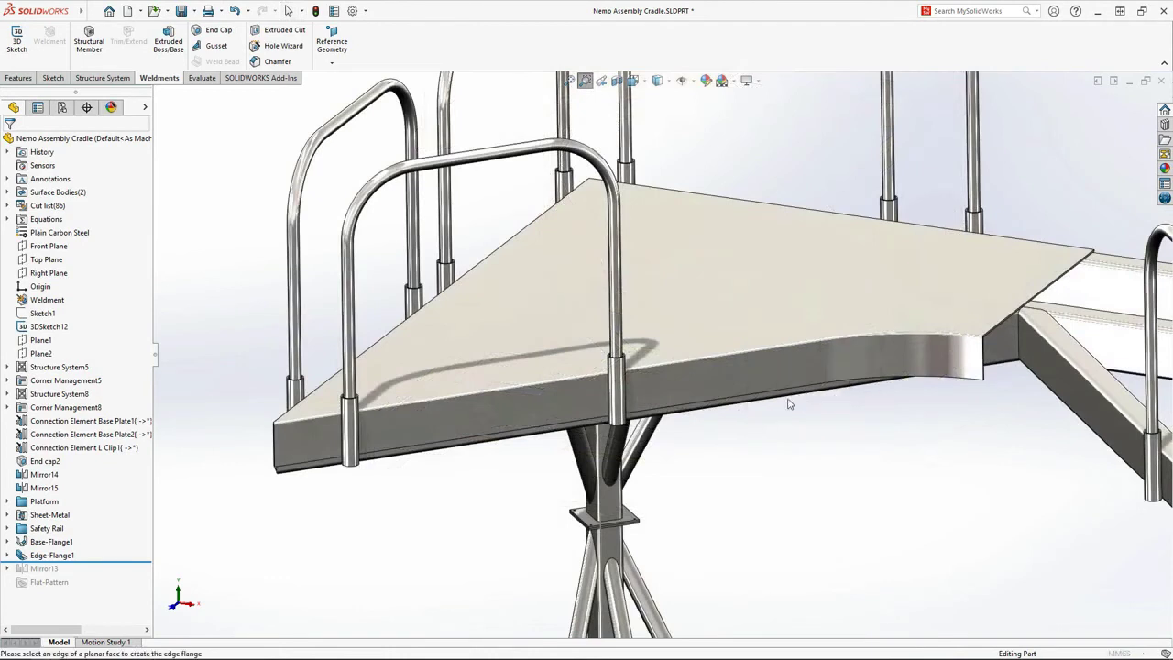
click(849, 384)
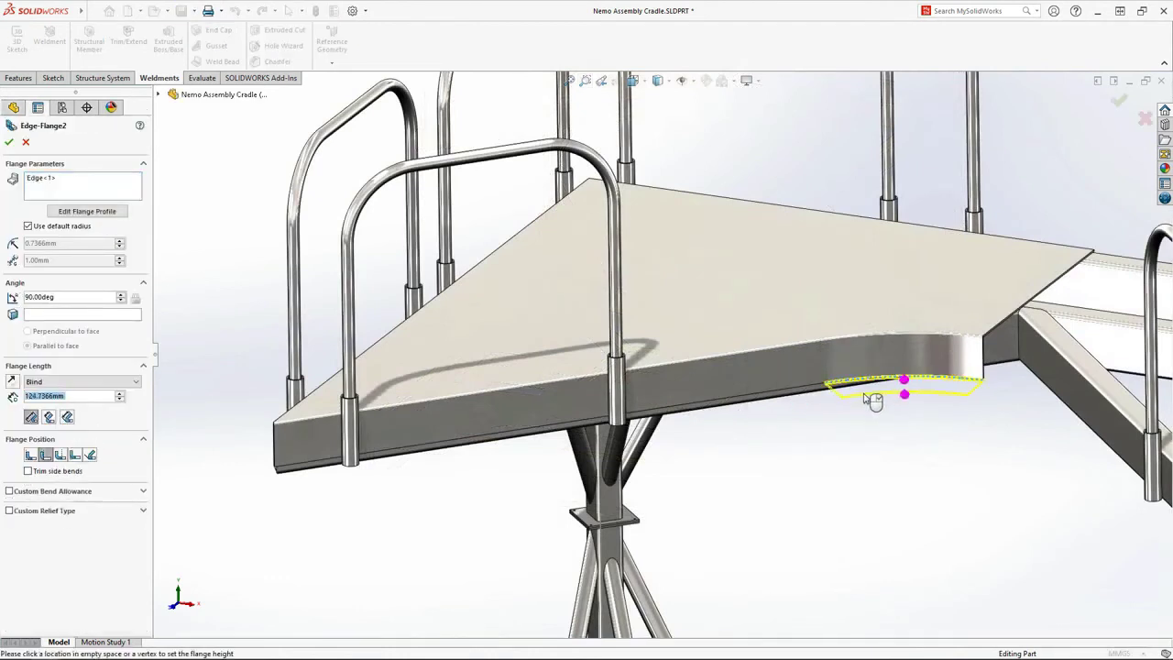
click(857, 394)
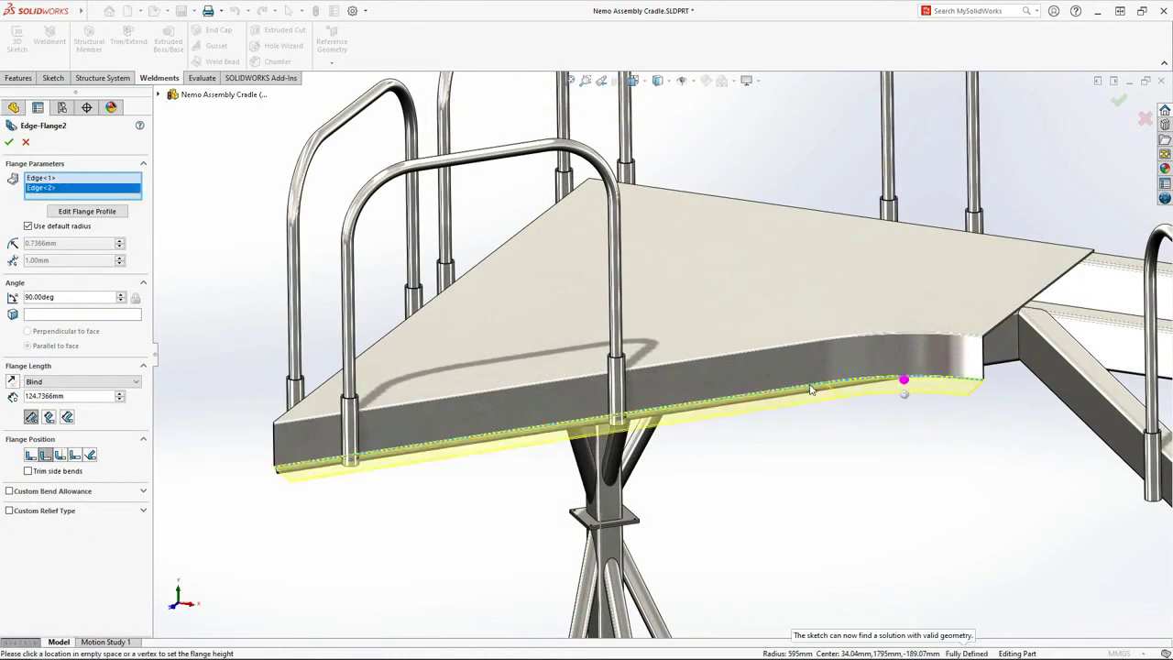
Edit the flange profile on the straight edge, shortening it by moving its outer corner inward to just past the second railing post
click(110, 216)
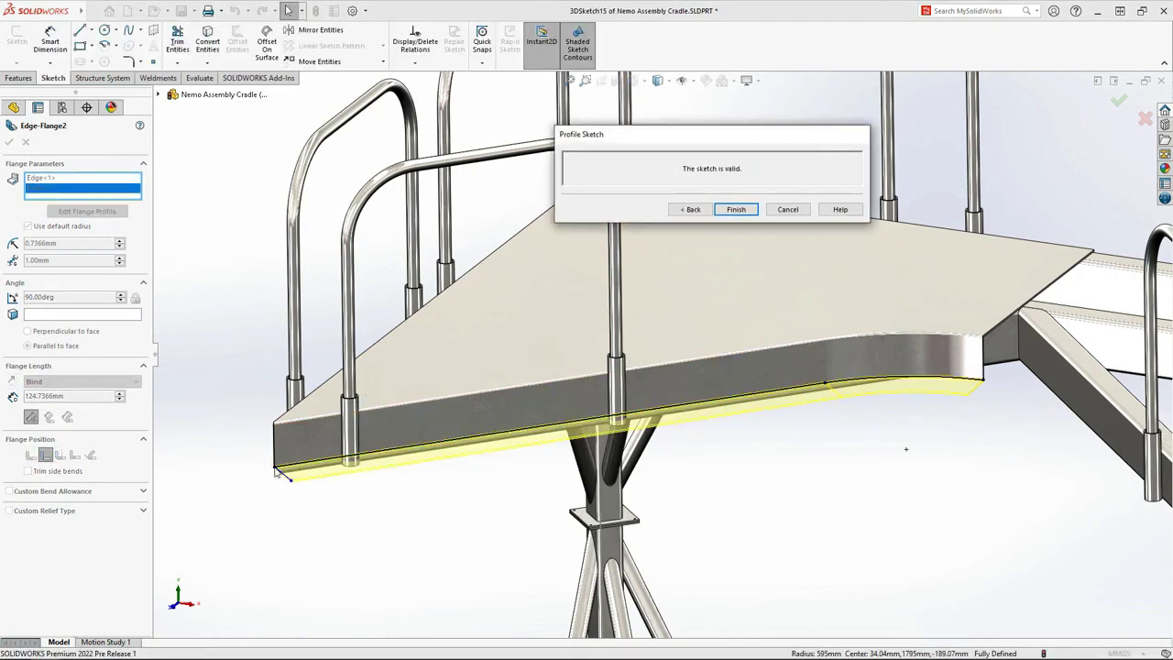
mouse_move(275, 470)
mouse_down()
mouse_move(694, 412)
mouse_move(683, 415)
mouse_up()
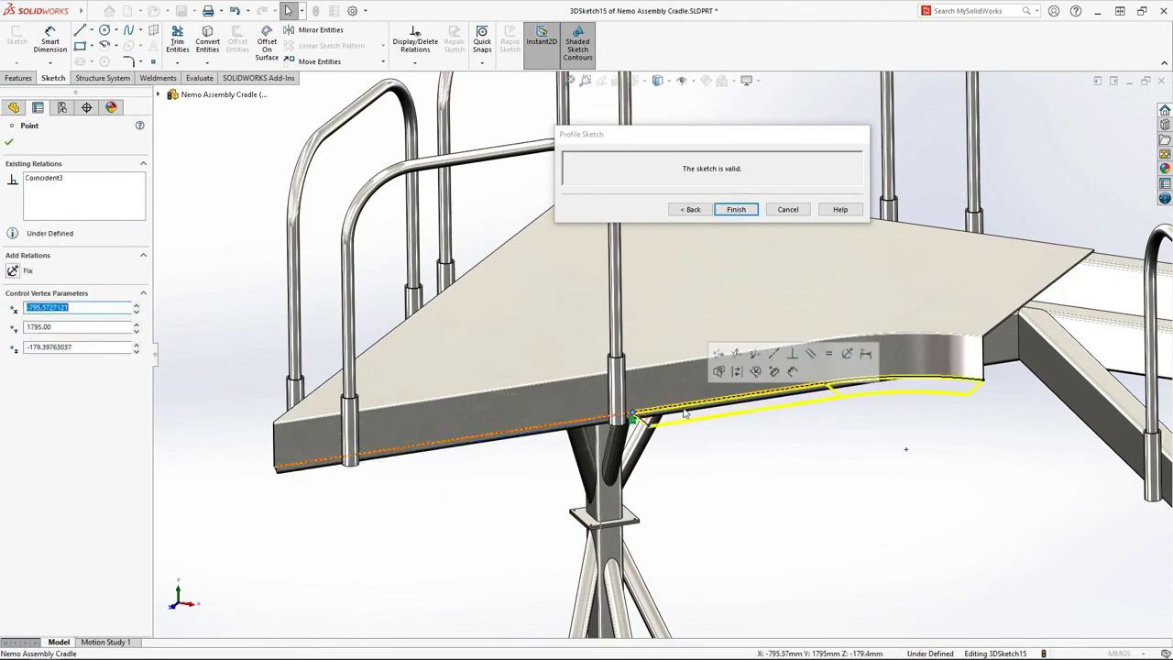
key(Return)
key(f)
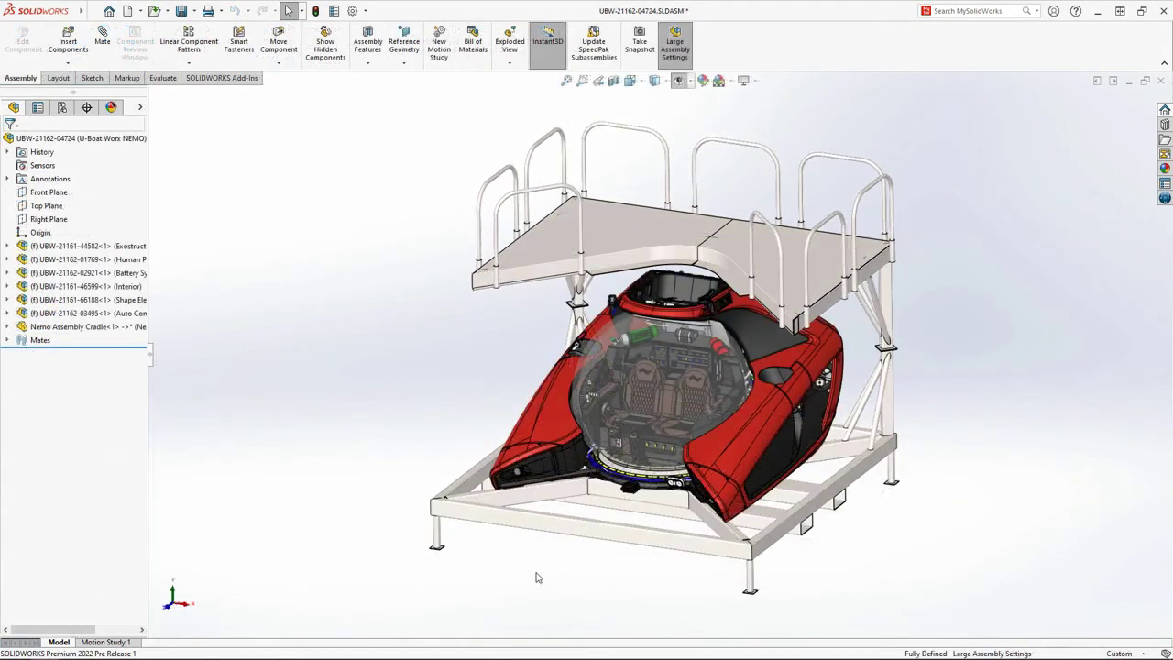
middle_drag(519, 560, 553, 551)
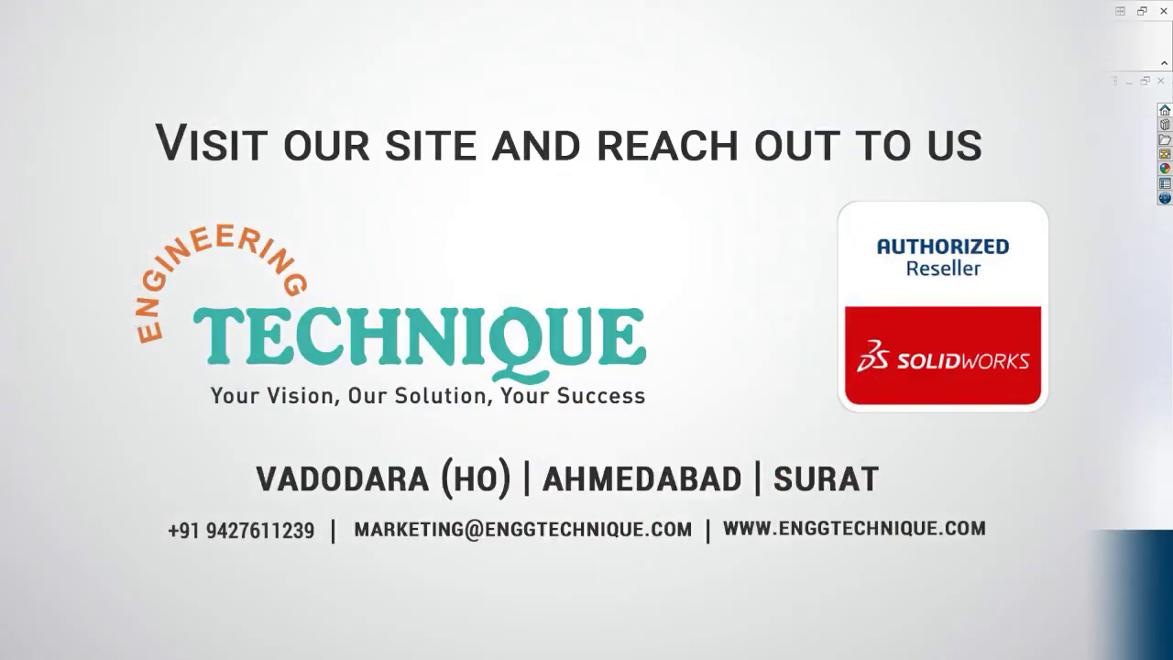